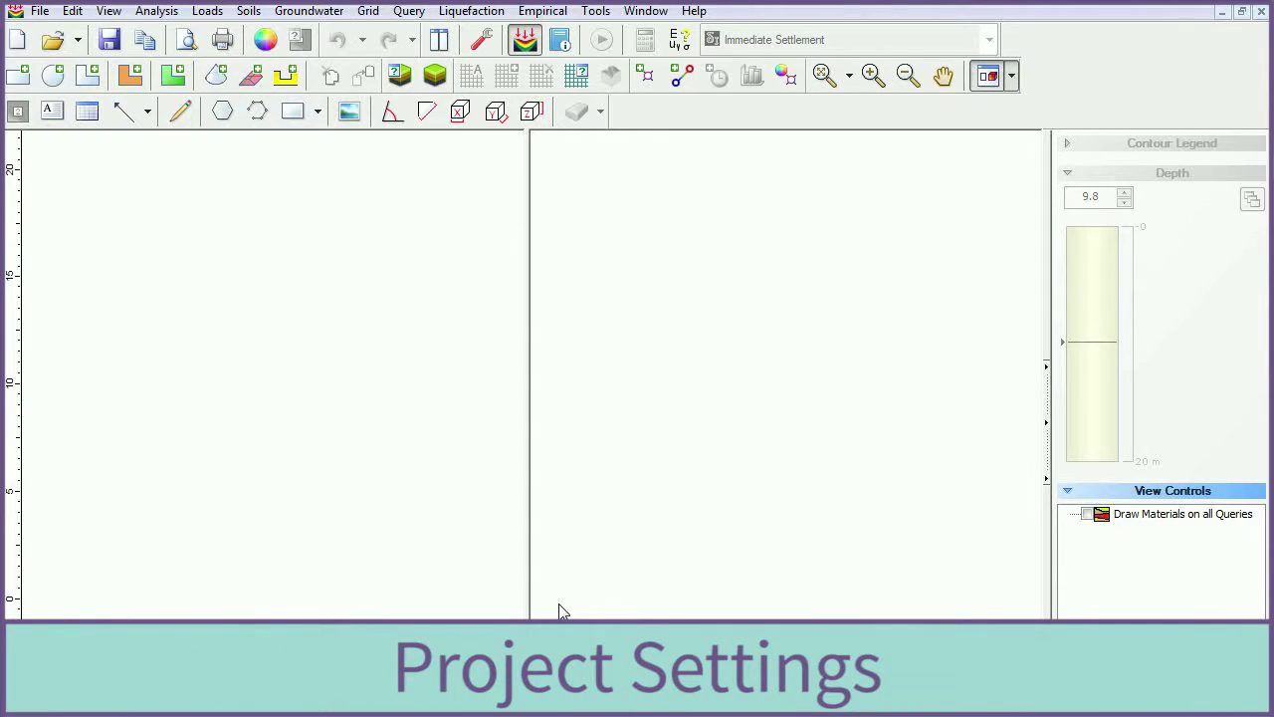
- Switch the project's soil profile to non-horizontal layers with a non-horizontal ground surface
{"action": "left_click", "coordinate": [489, 42]}
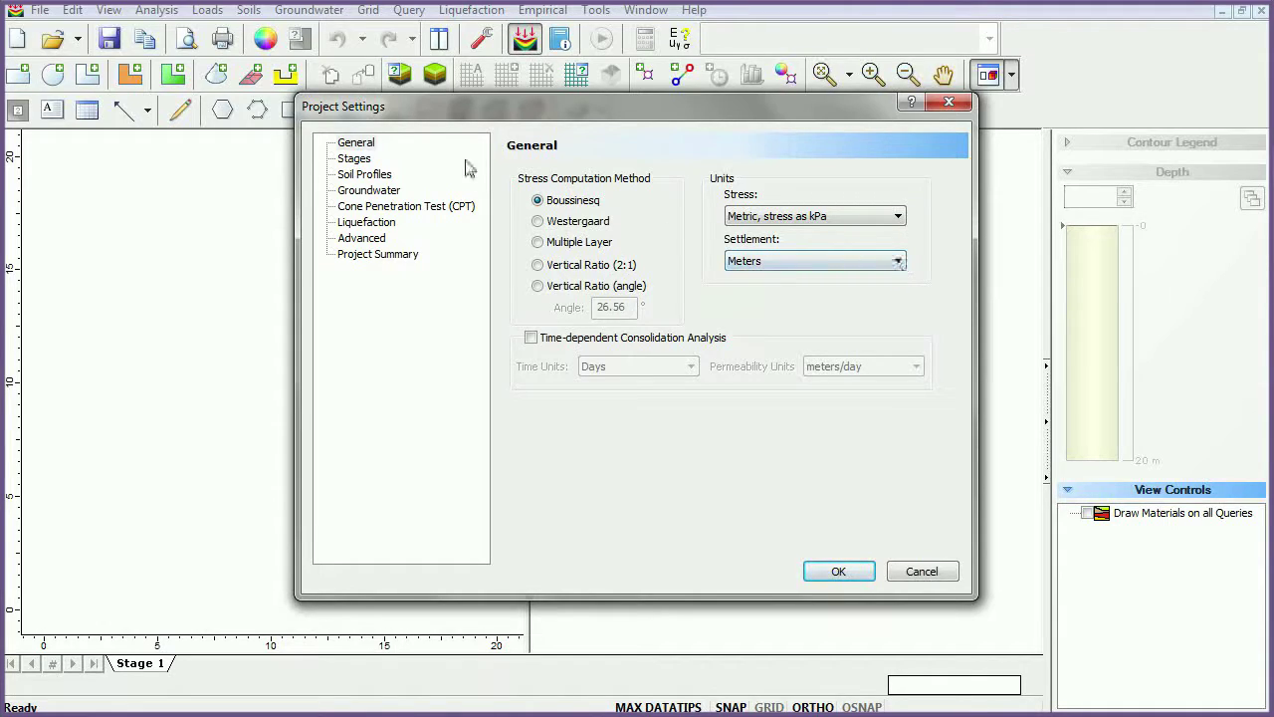
{"action": "left_click", "coordinate": [388, 175]}
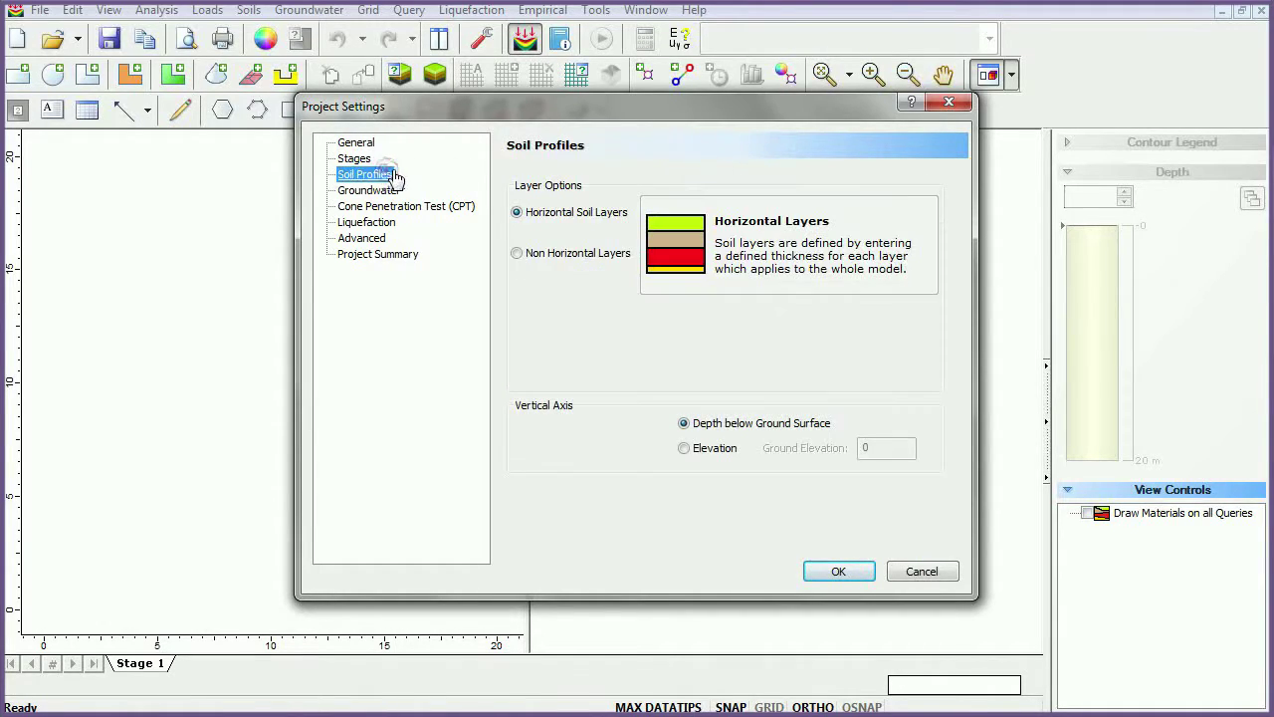
{"action": "left_click", "coordinate": [517, 255]}
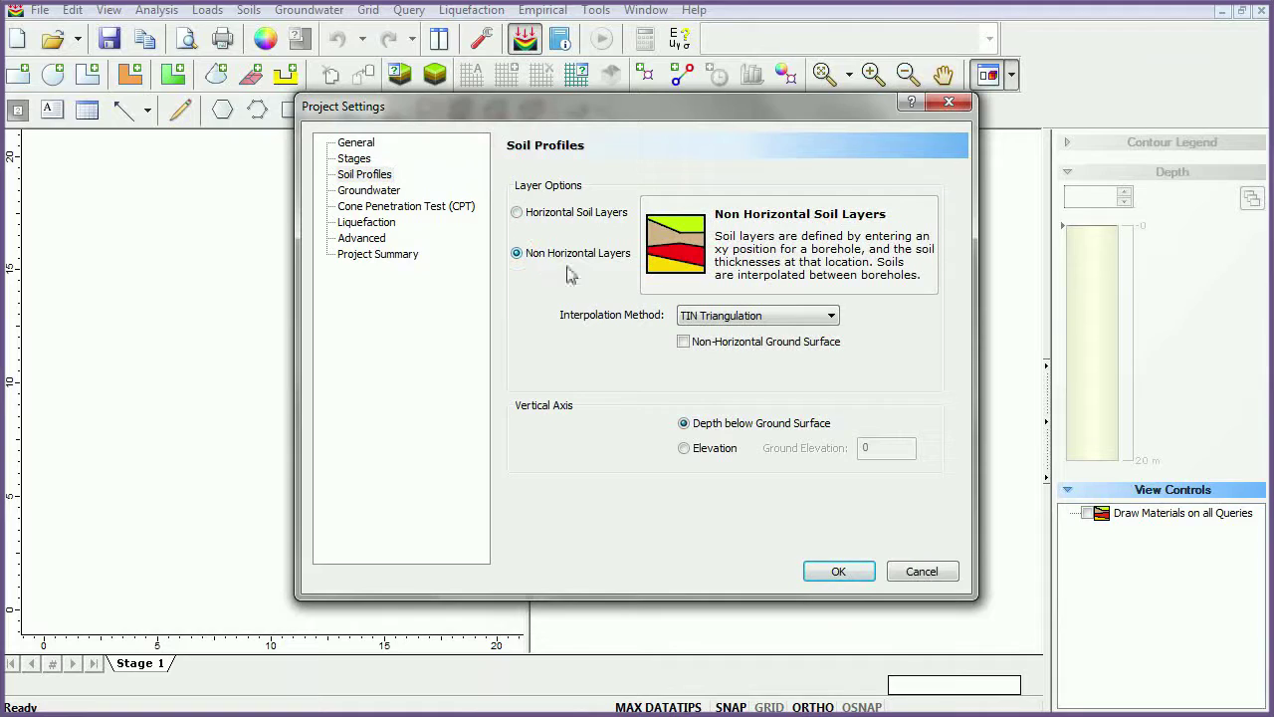
{"action": "left_click", "coordinate": [683, 342]}
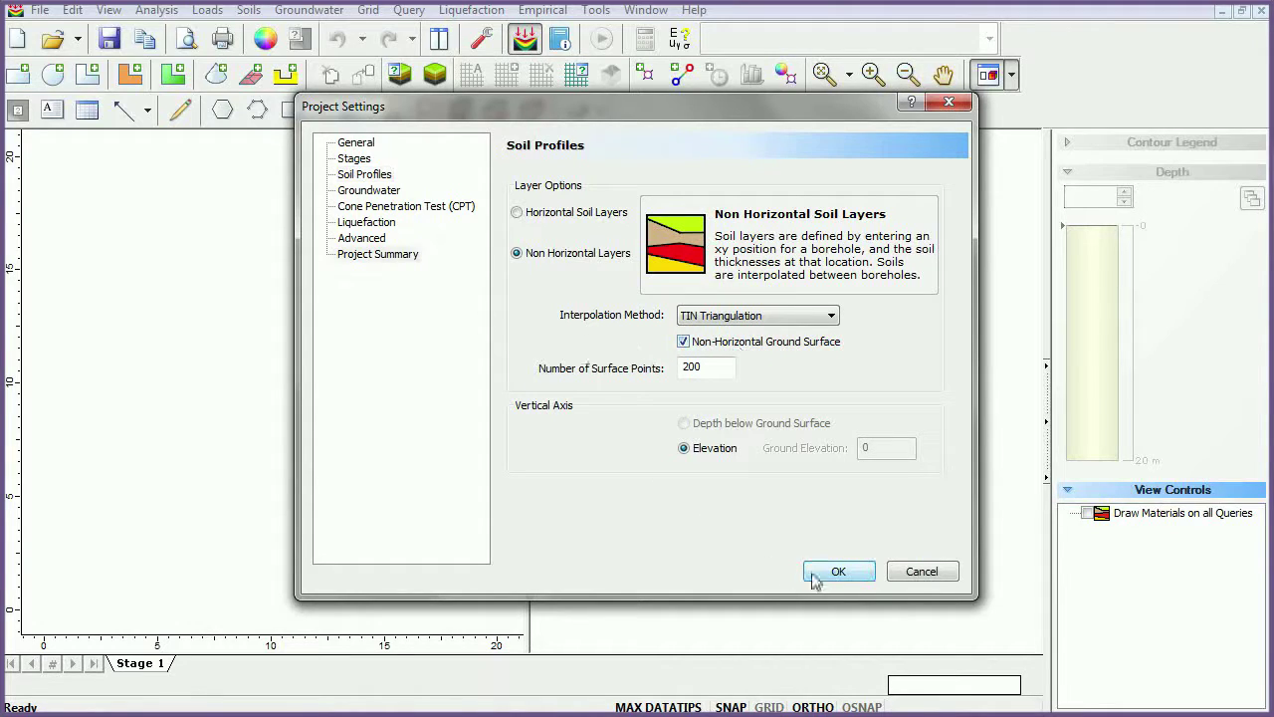
{"action": "left_click", "coordinate": [838, 572]}
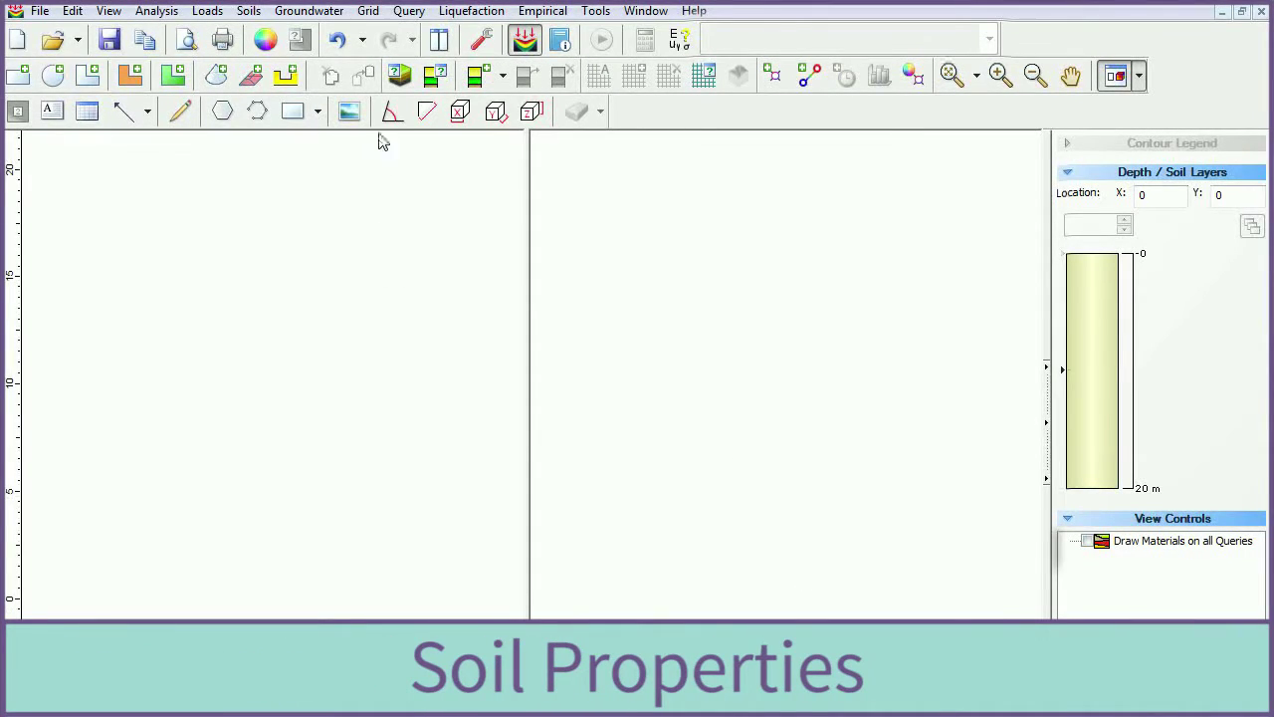
- Enable immediate settlement for Soil Properties 1, 2 and 3
{"action": "left_click", "coordinate": [398, 79]}
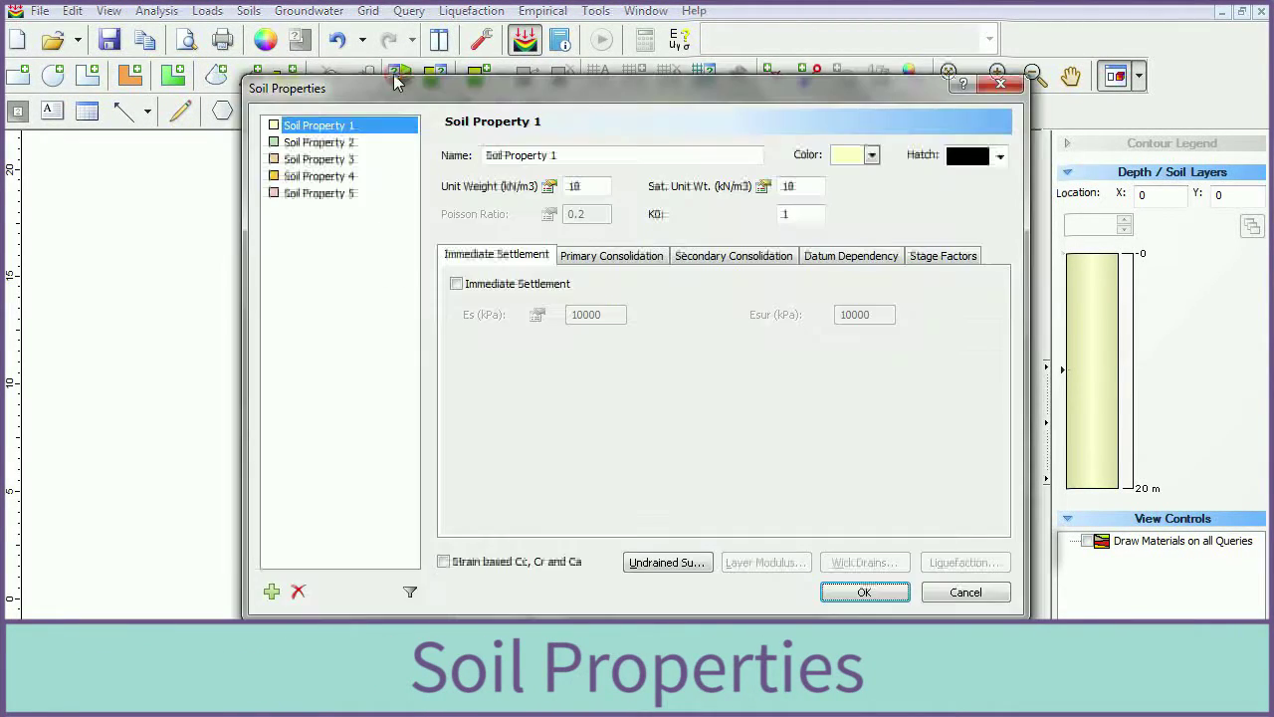
{"action": "left_click", "coordinate": [456, 283]}
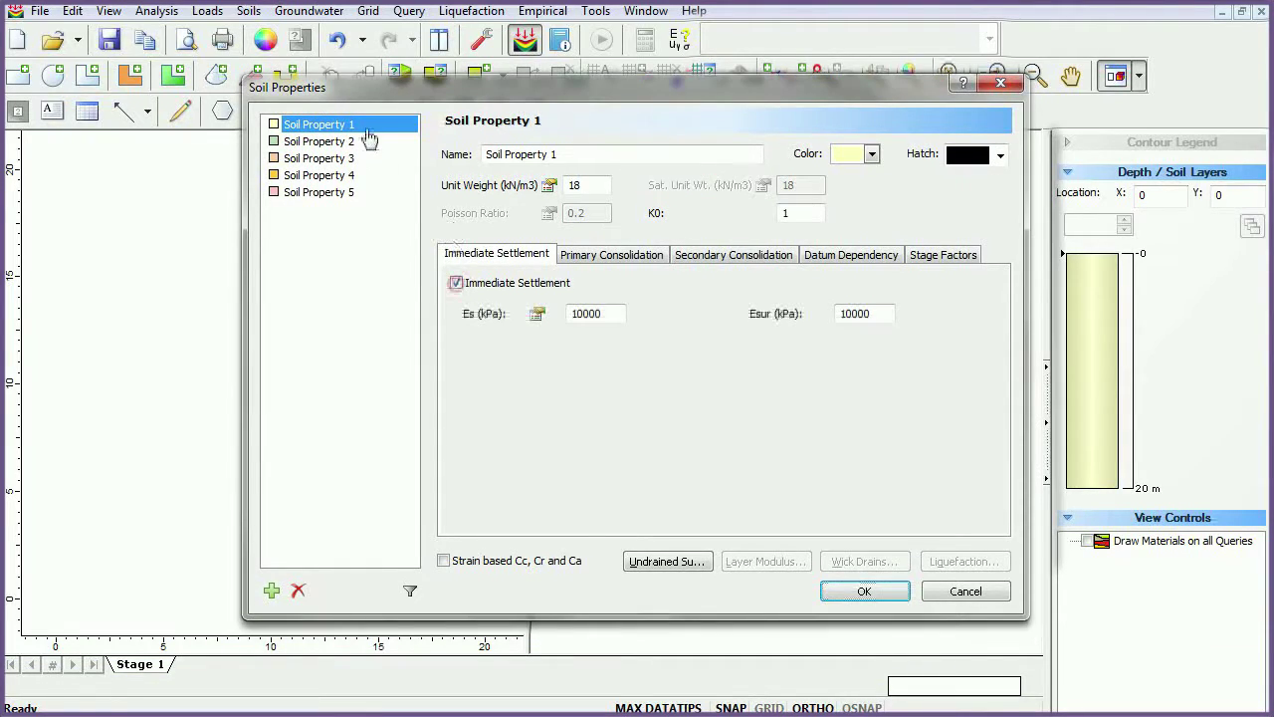
{"action": "left_click", "coordinate": [356, 143]}
{"action": "left_click", "coordinate": [456, 283]}
{"action": "left_click", "coordinate": [359, 159]}
{"action": "left_click", "coordinate": [456, 284]}
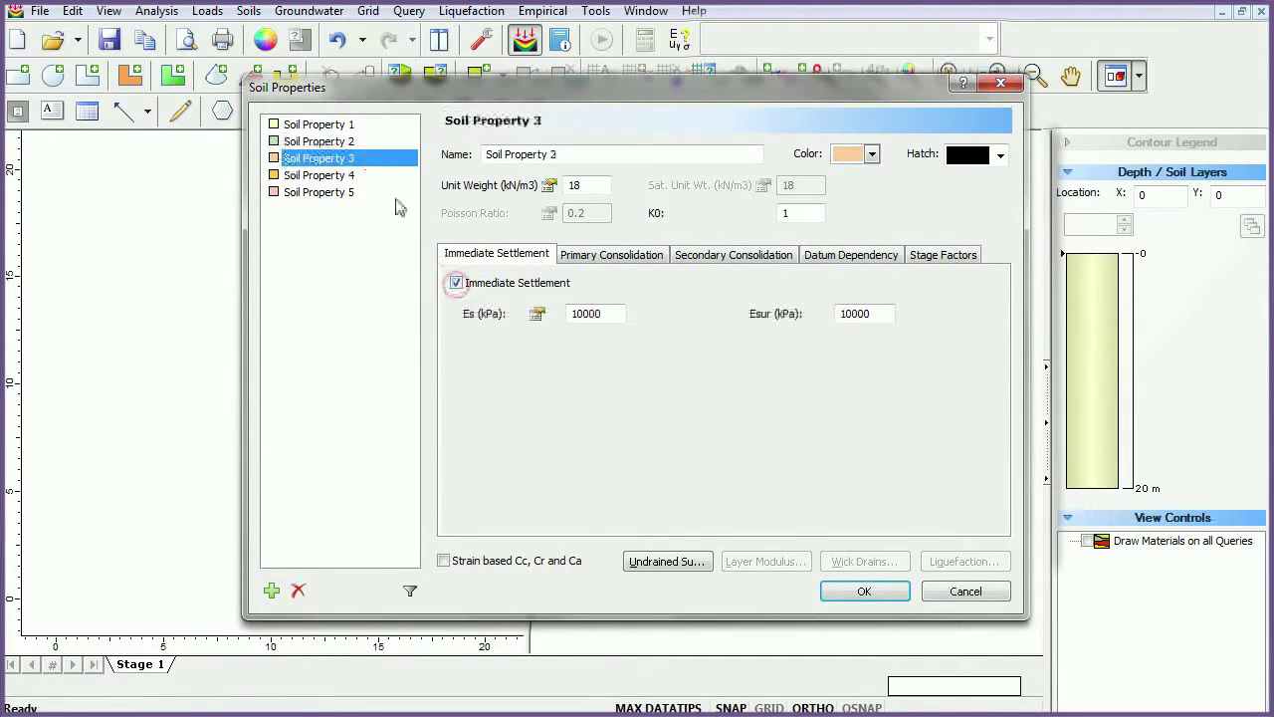
- Set the primary consolidation material type to Linear for Soil Properties 3, 2 and 1
{"action": "left_click", "coordinate": [611, 255]}
{"action": "left_click", "coordinate": [652, 310]}
{"action": "left_click", "coordinate": [655, 342]}
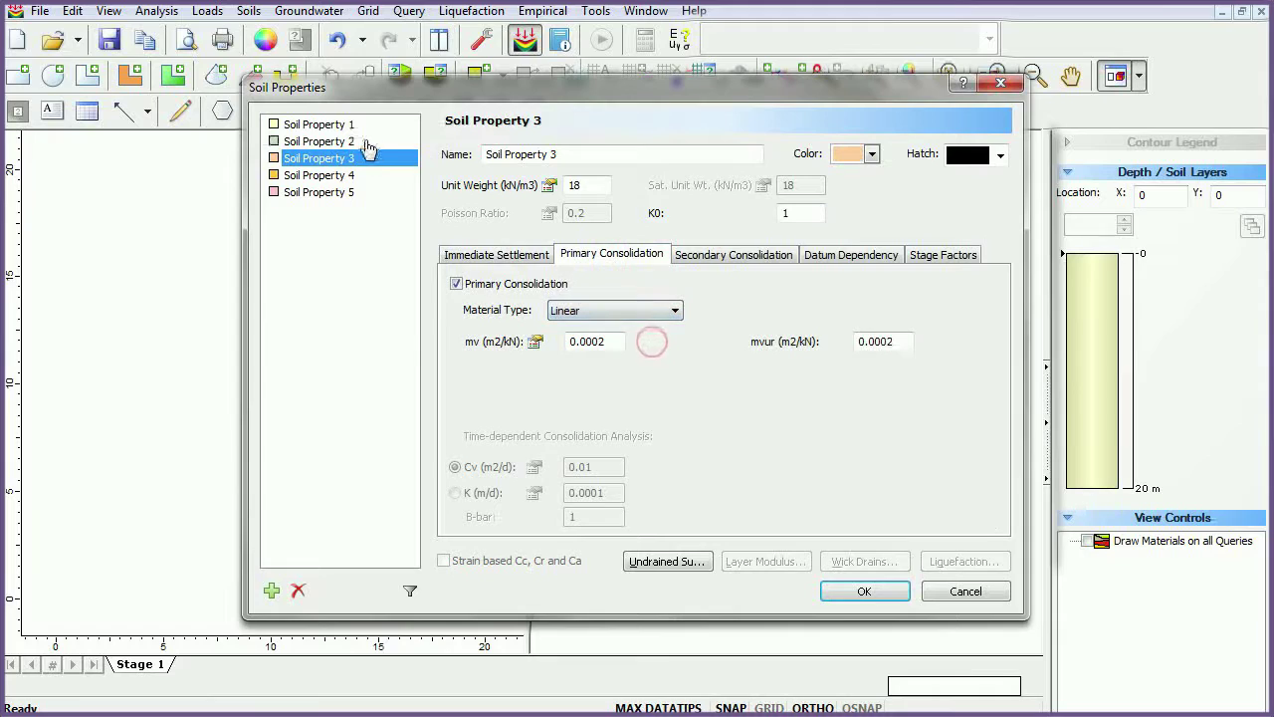
{"action": "left_click", "coordinate": [359, 141]}
{"action": "left_click", "coordinate": [675, 311]}
{"action": "left_click", "coordinate": [657, 341]}
{"action": "left_click", "coordinate": [356, 125]}
{"action": "left_click", "coordinate": [667, 310]}
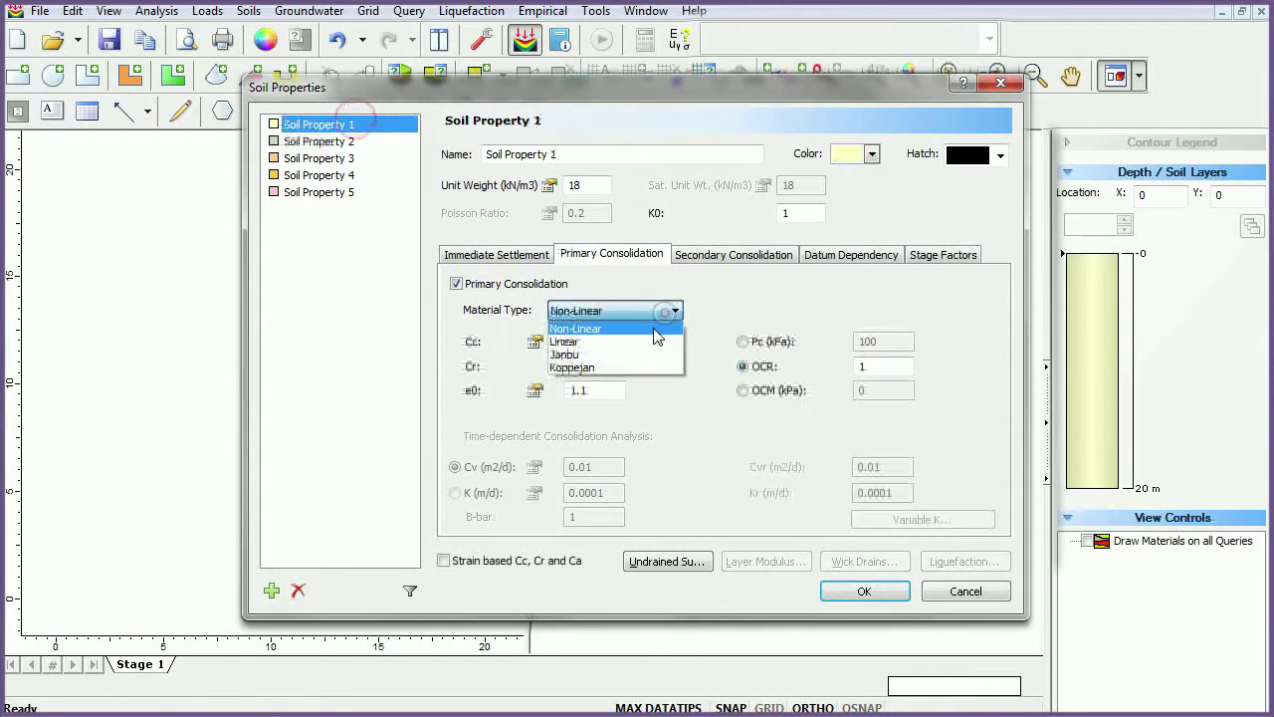
{"action": "left_click", "coordinate": [632, 340]}
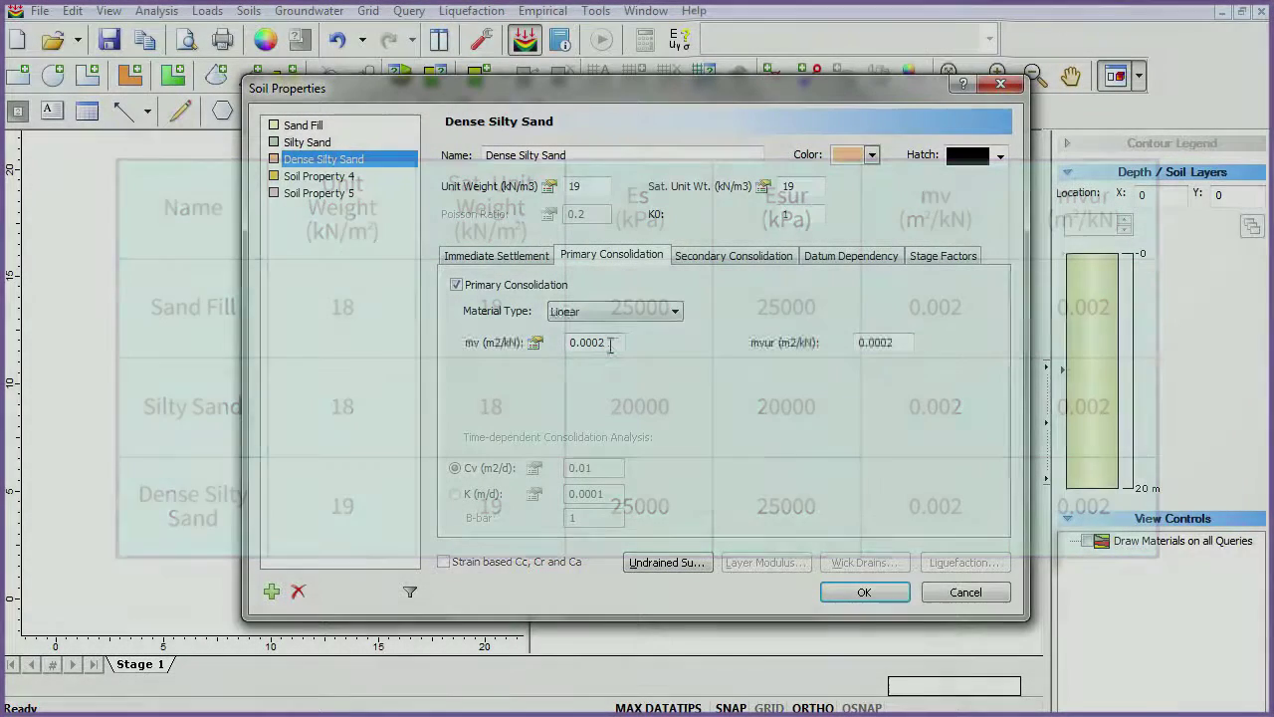
- Give Soil Property 4 immediate settlement and Non-Linear primary consolidation, then confirm the soil properties
{"action": "left_click", "coordinate": [319, 176]}
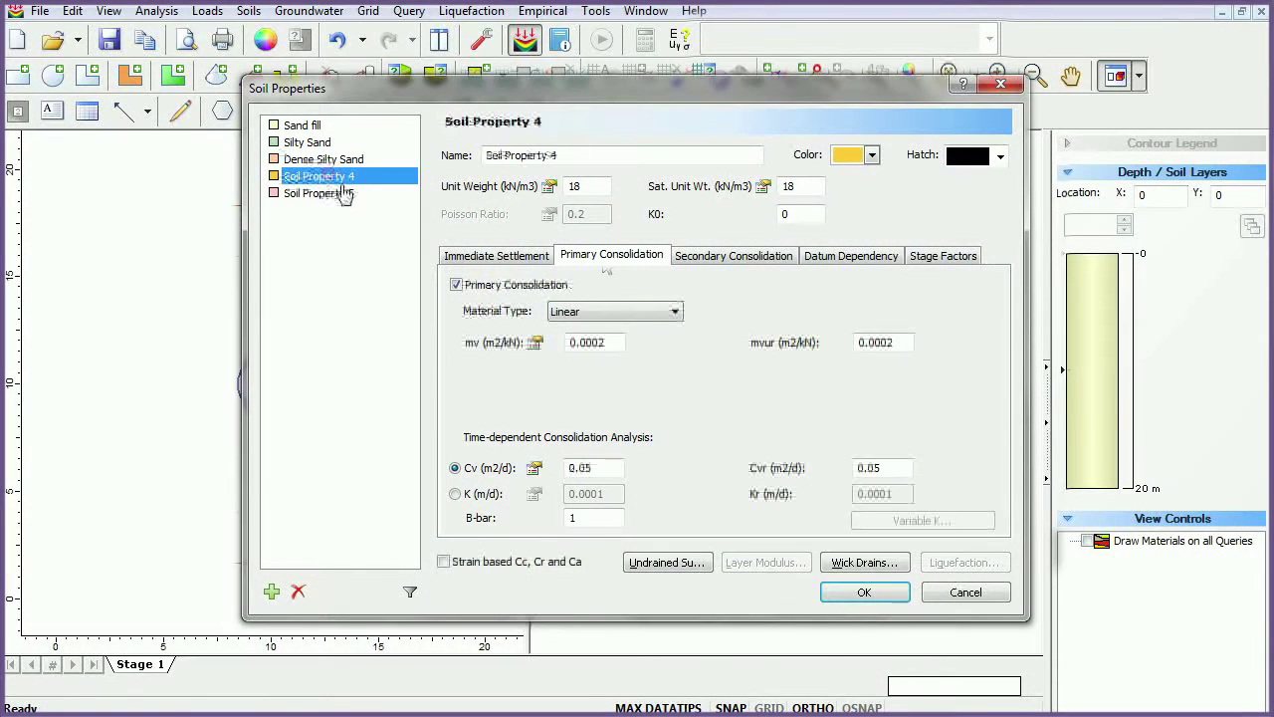
{"action": "left_click", "coordinate": [493, 257]}
{"action": "left_click", "coordinate": [455, 284]}
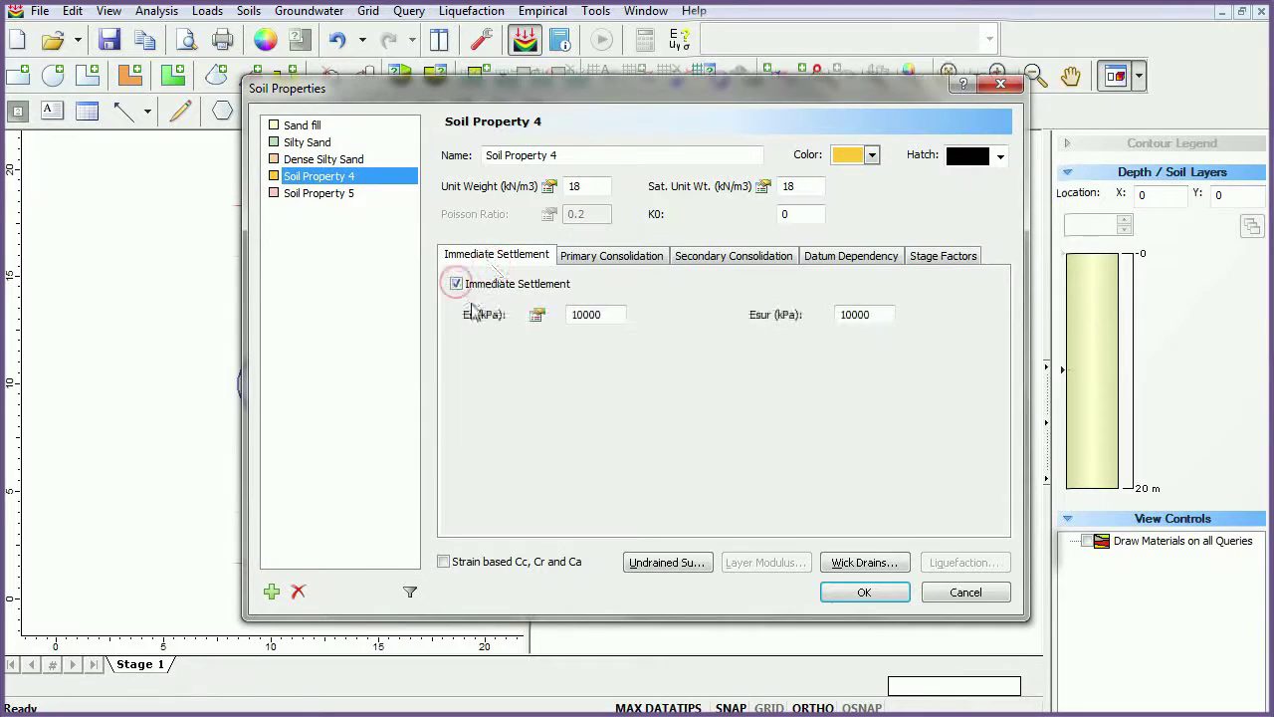
{"action": "left_click", "coordinate": [612, 256]}
{"action": "left_click", "coordinate": [614, 312]}
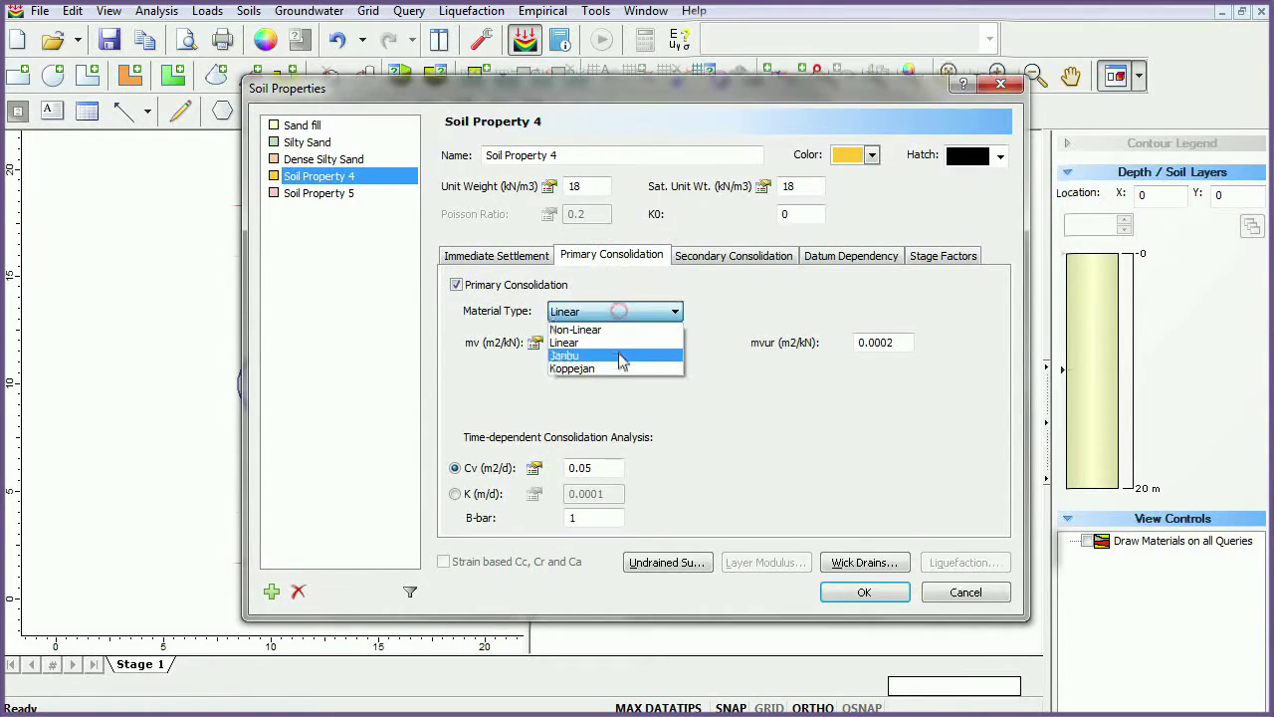
{"action": "left_click", "coordinate": [598, 327]}
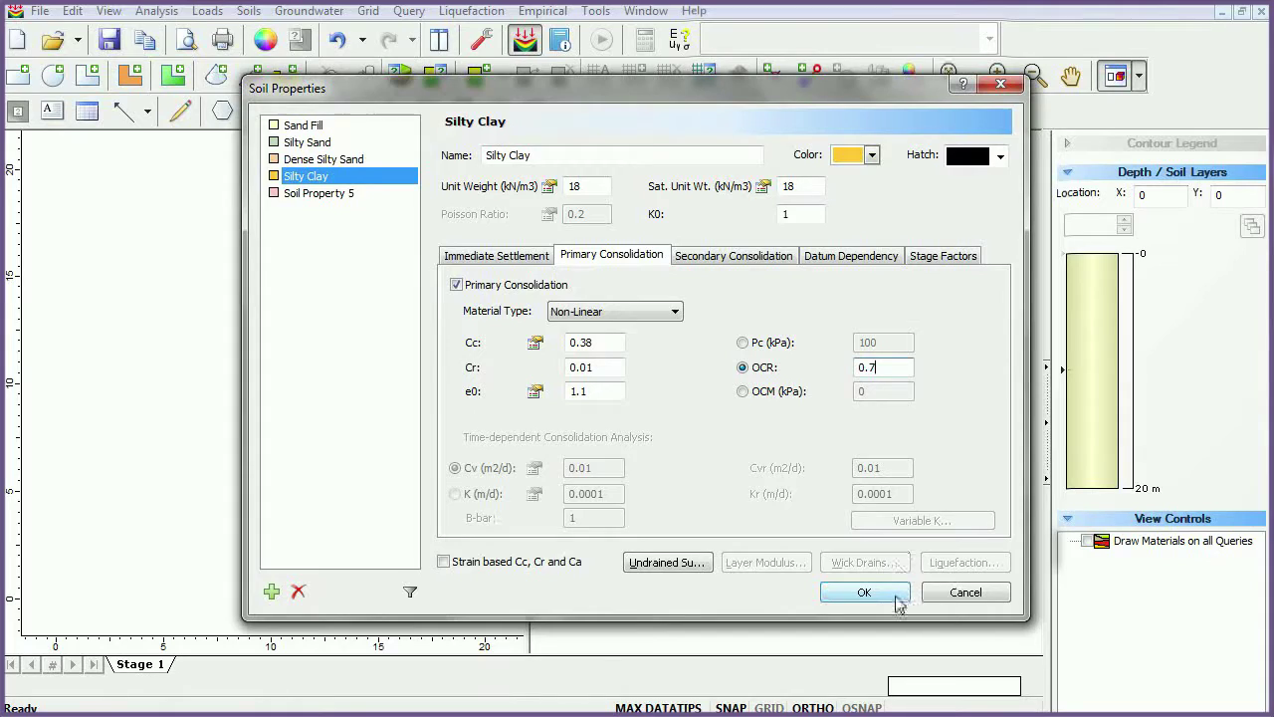
{"action": "left_click", "coordinate": [864, 592]}
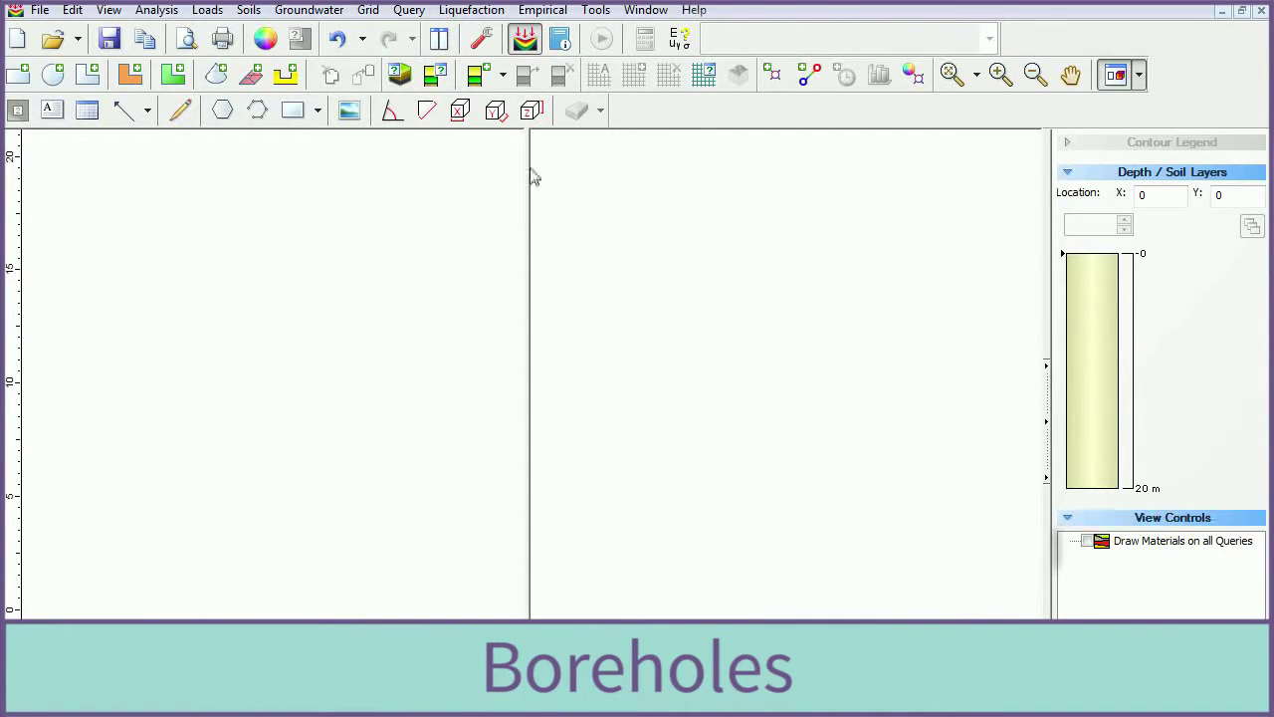
- Add Borehole 1 with two additional soil layers below Sand Fill
{"action": "left_click", "coordinate": [478, 78]}
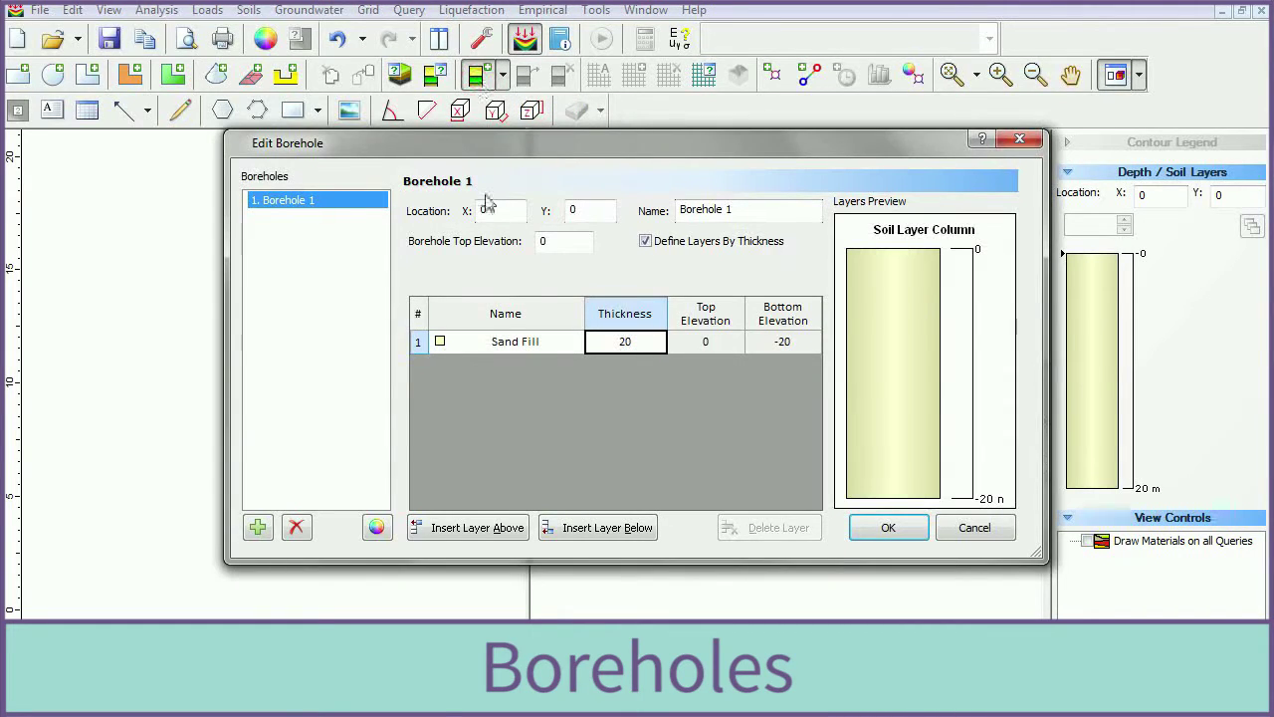
{"action": "left_click", "coordinate": [610, 527]}
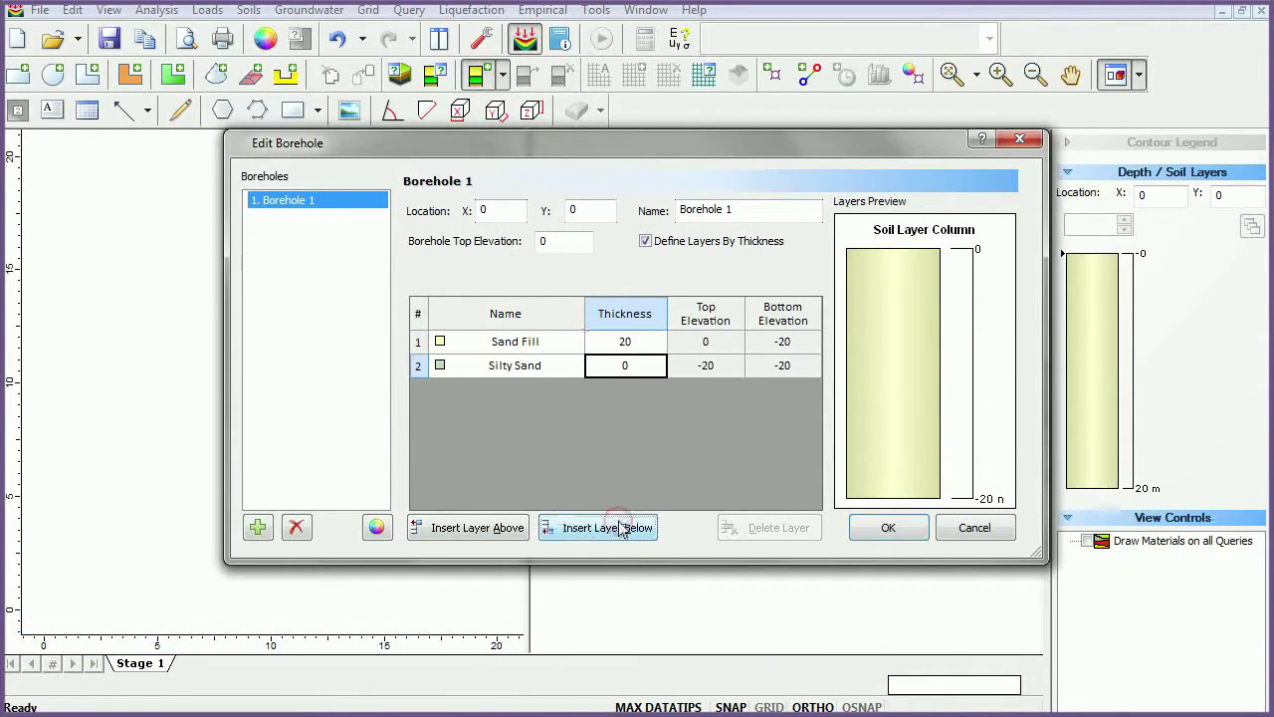
{"action": "left_click", "coordinate": [617, 528]}
{"action": "left_click", "coordinate": [617, 528]}
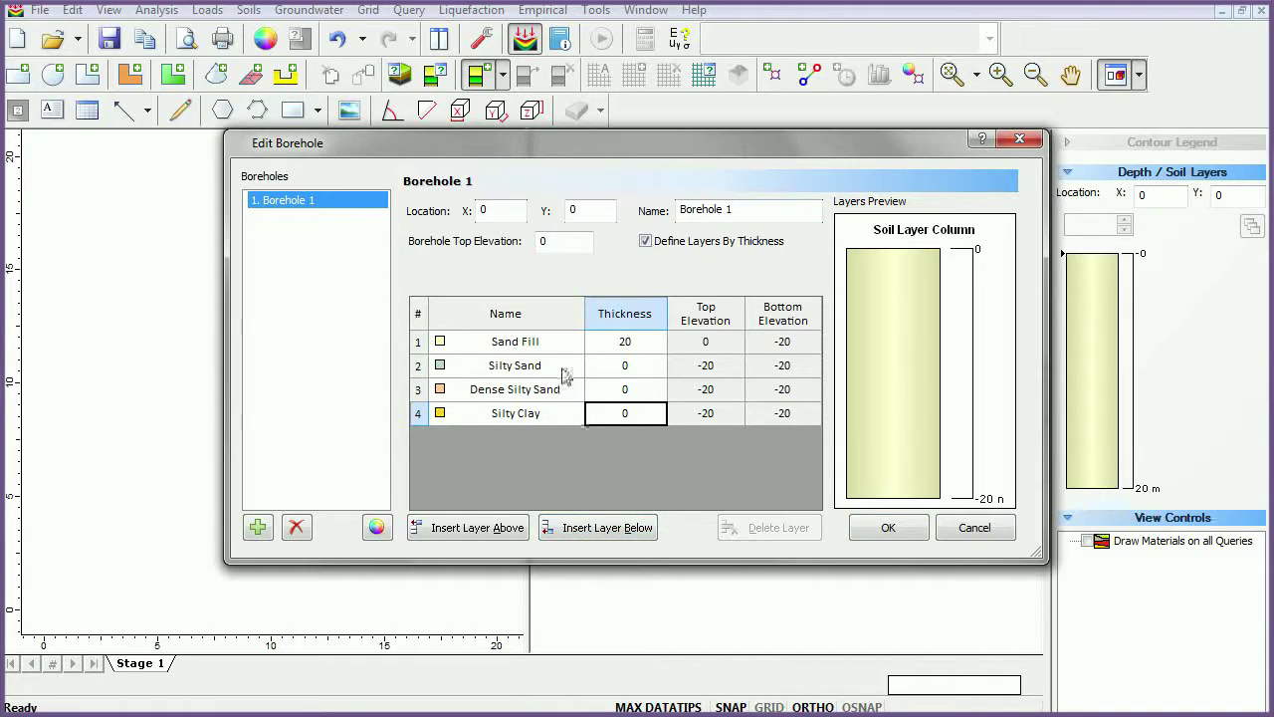
- Enter layer thicknesses of 3, 5, 10 and 12 m for the four soils
{"action": "left_click", "coordinate": [649, 338]}
{"action": "left_click", "coordinate": [637, 341]}
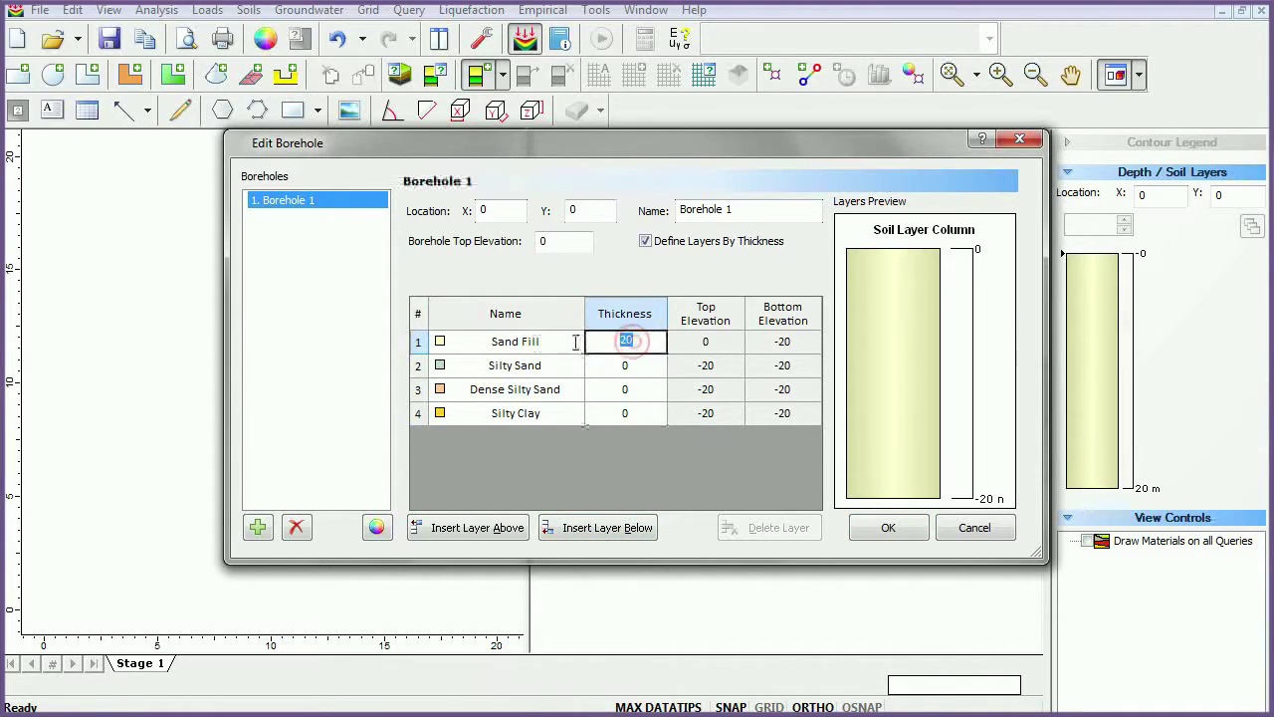
{"action": "type", "text": "3"}
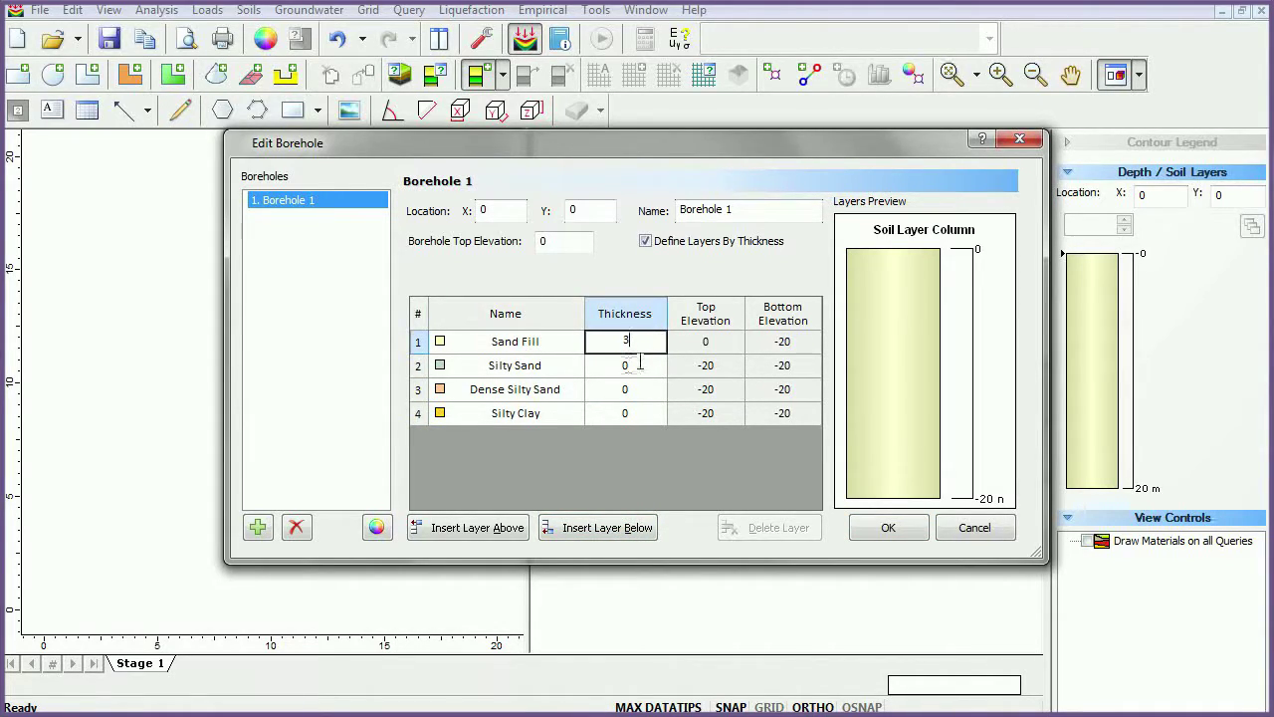
{"action": "left_click", "coordinate": [640, 365]}
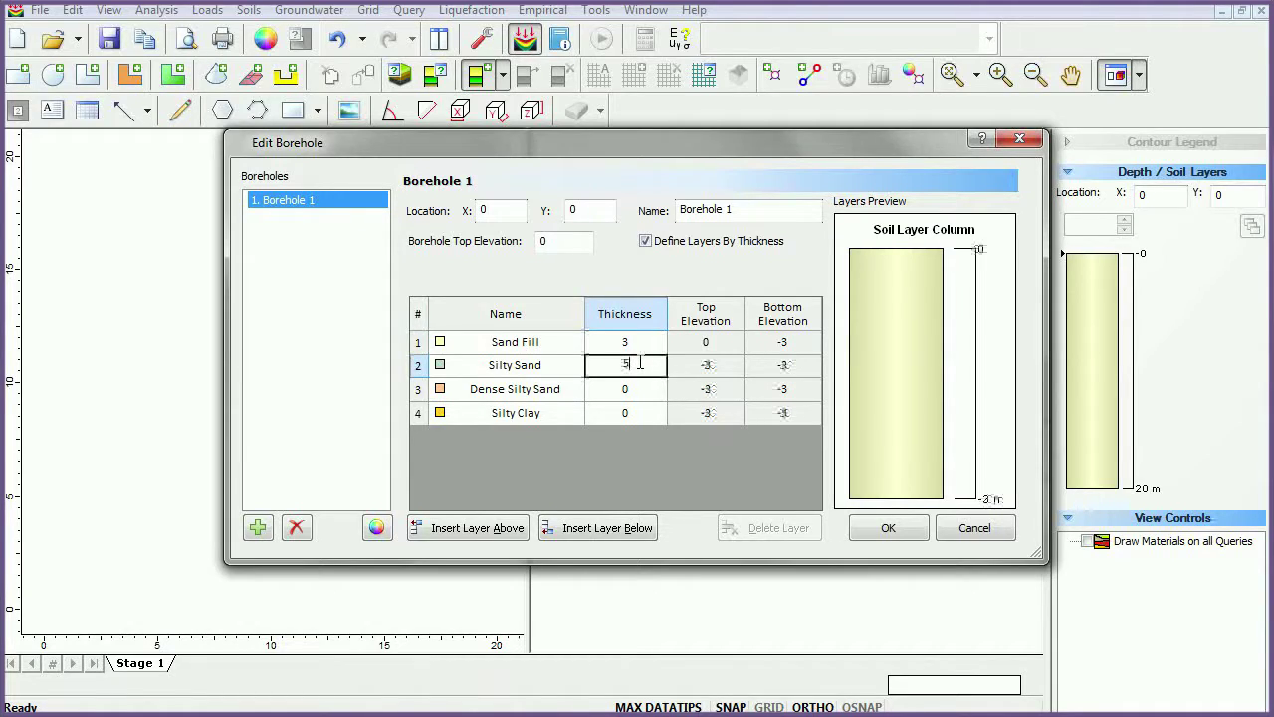
{"action": "type", "text": "5"}
{"action": "key", "text": "Return"}
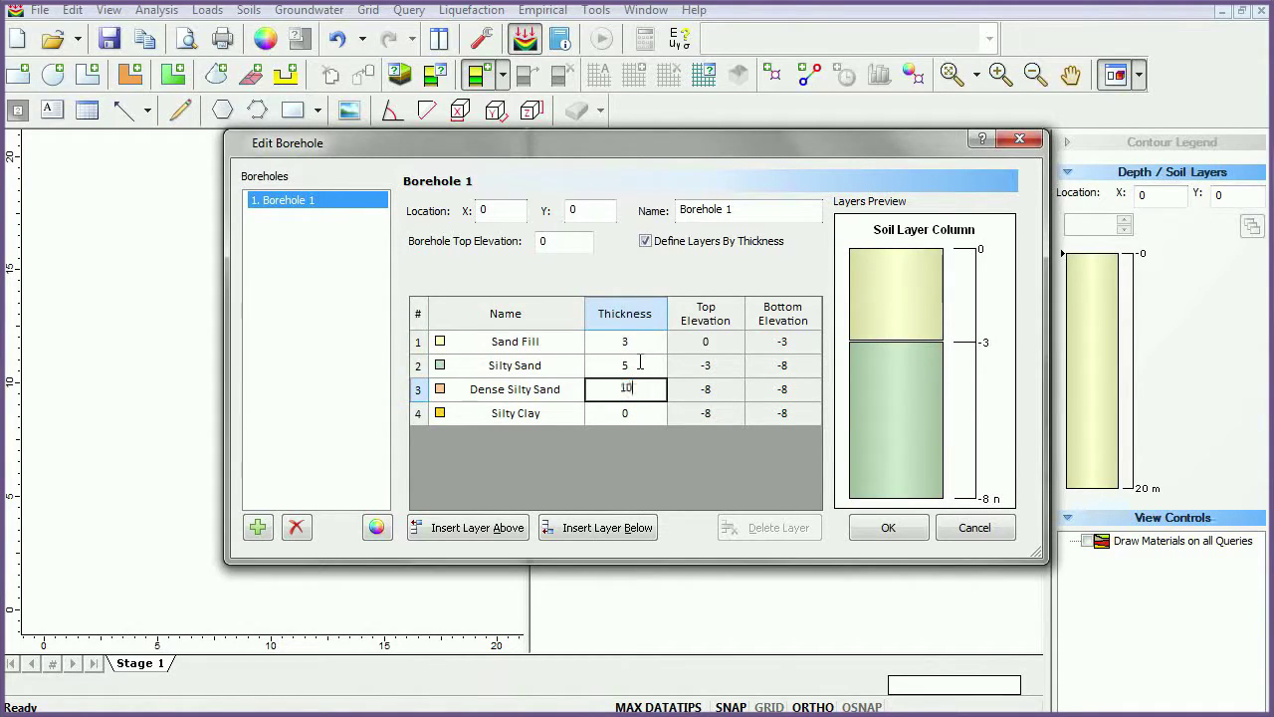
{"action": "type", "text": "10"}
{"action": "key", "text": "Return"}
{"action": "type", "text": "1"}
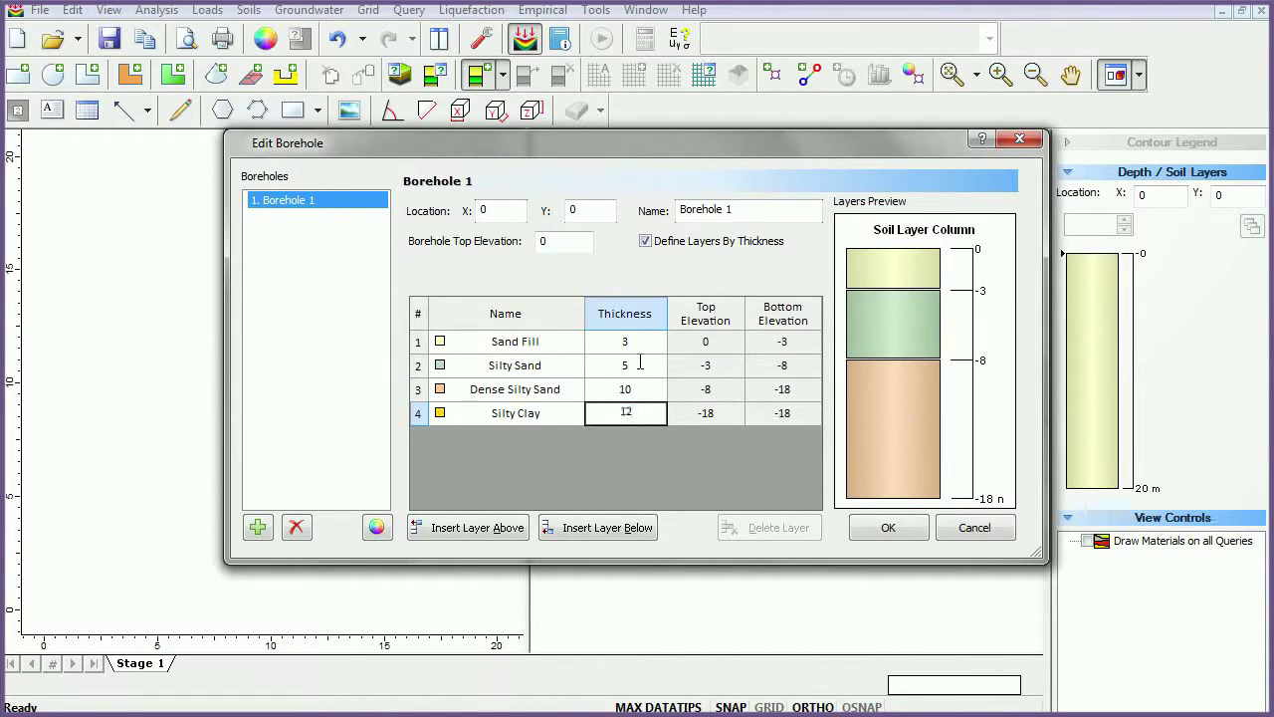
{"action": "type", "text": "2"}
- Set the borehole top elevation to 3 and add a second borehole
{"action": "left_click", "coordinate": [555, 242]}
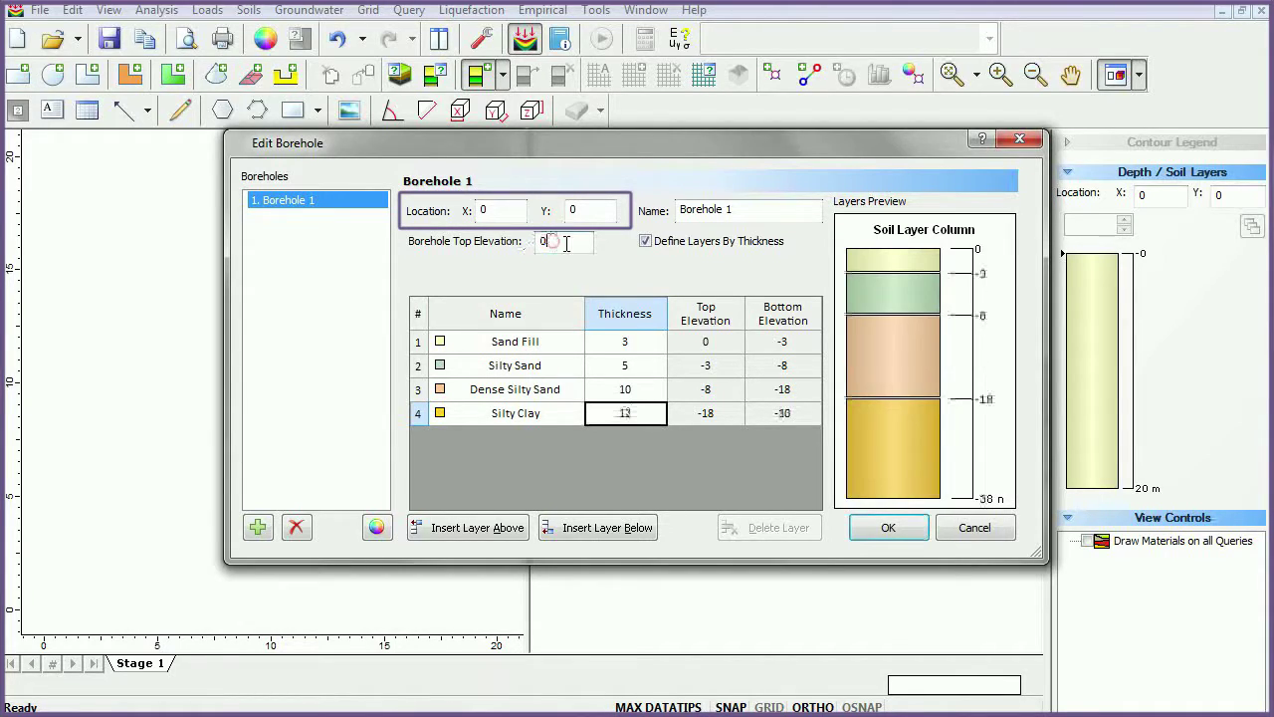
{"action": "key", "text": "BackSpace"}
{"action": "type", "text": "3"}
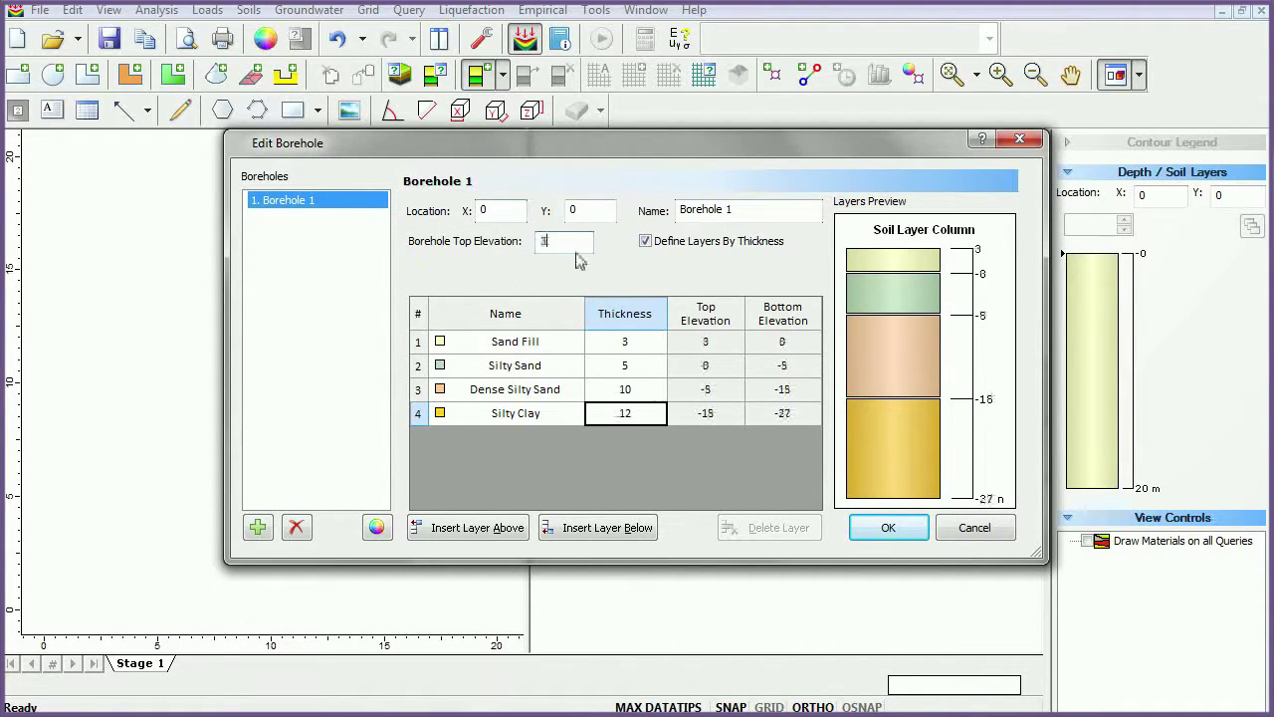
{"action": "left_click", "coordinate": [258, 528]}
- Add the third and fourth boreholes and confirm the borehole data
{"action": "left_click", "coordinate": [258, 527]}
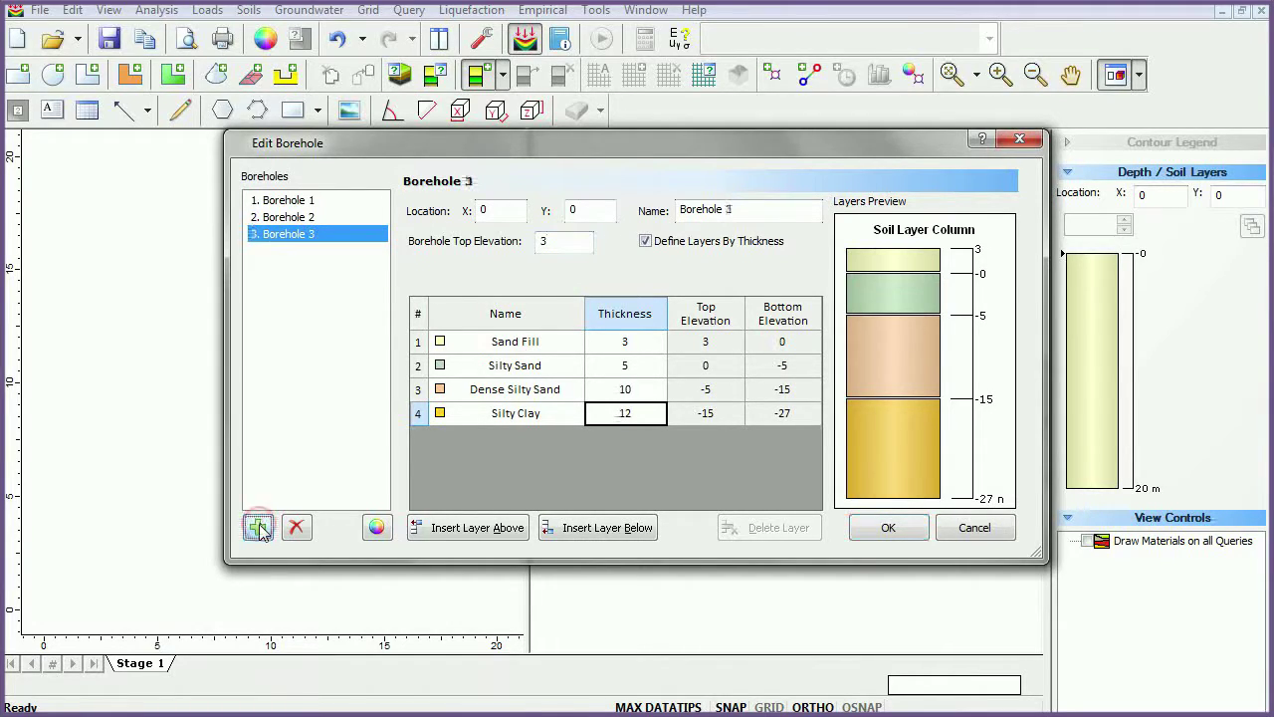
{"action": "left_click", "coordinate": [258, 528]}
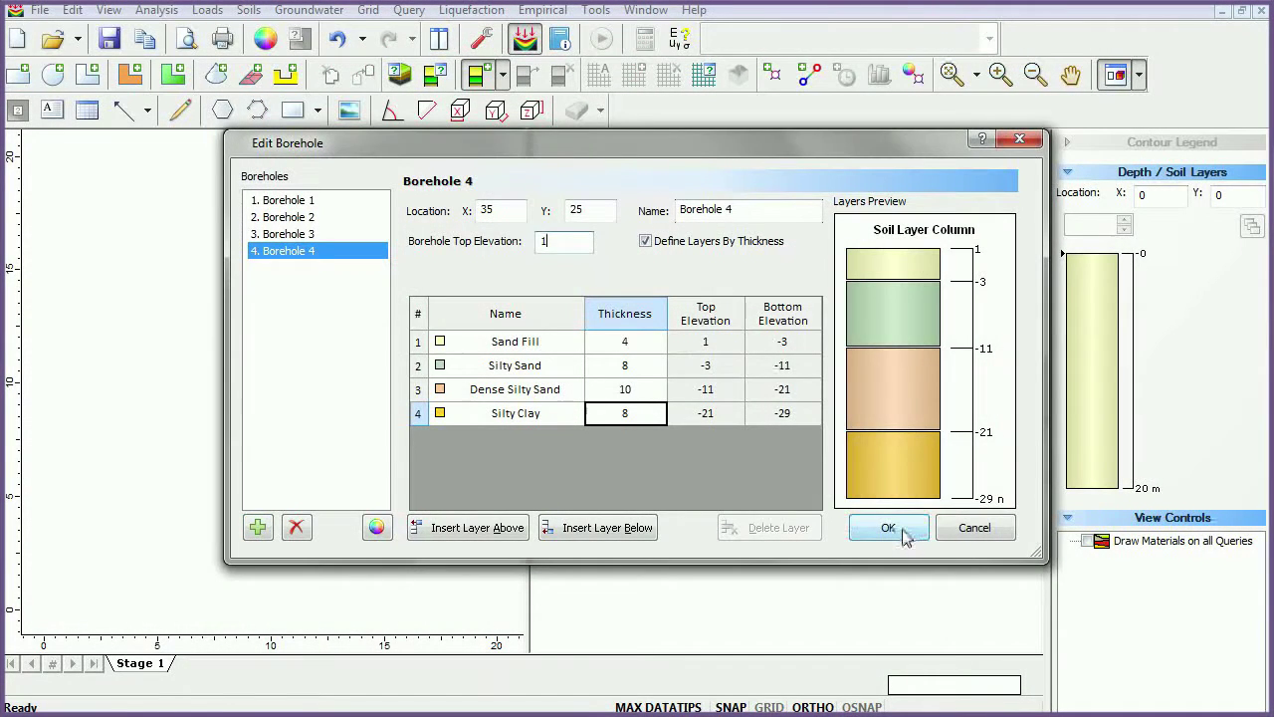
{"action": "left_click", "coordinate": [901, 530]}
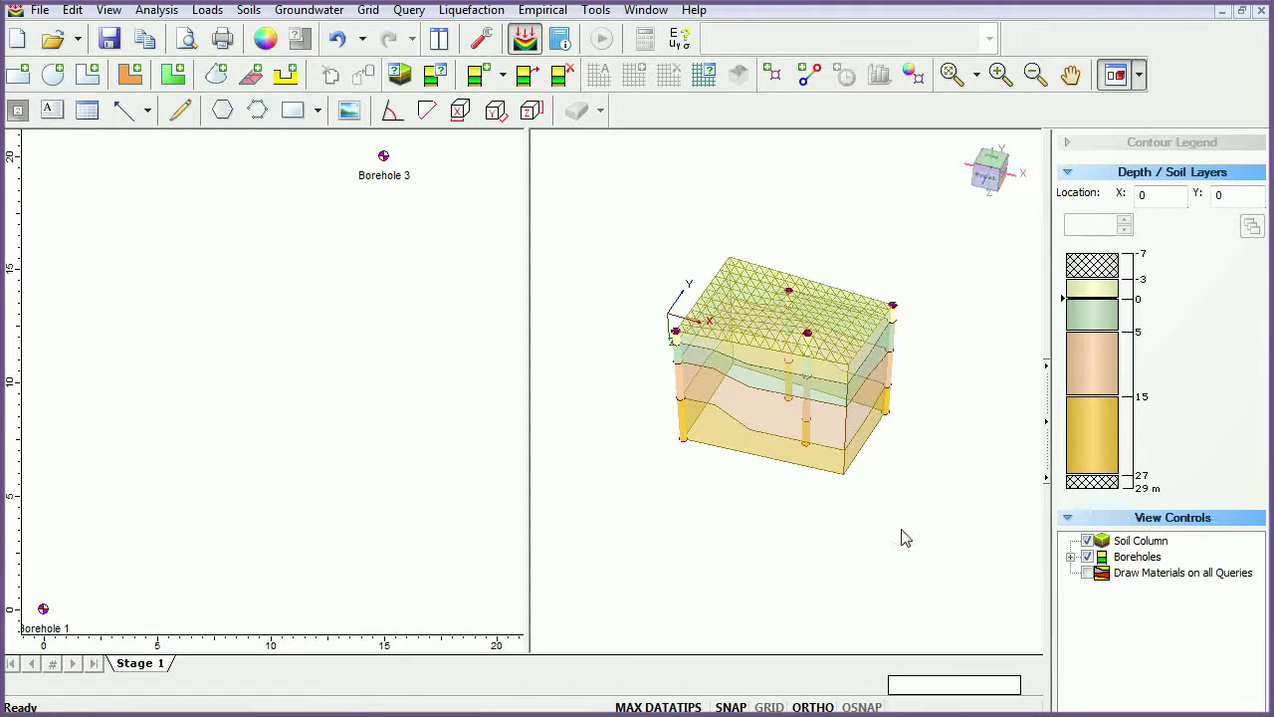
{"action": "left_click_drag", "start_coordinate": [815, 521], "coordinate": [723, 546]}
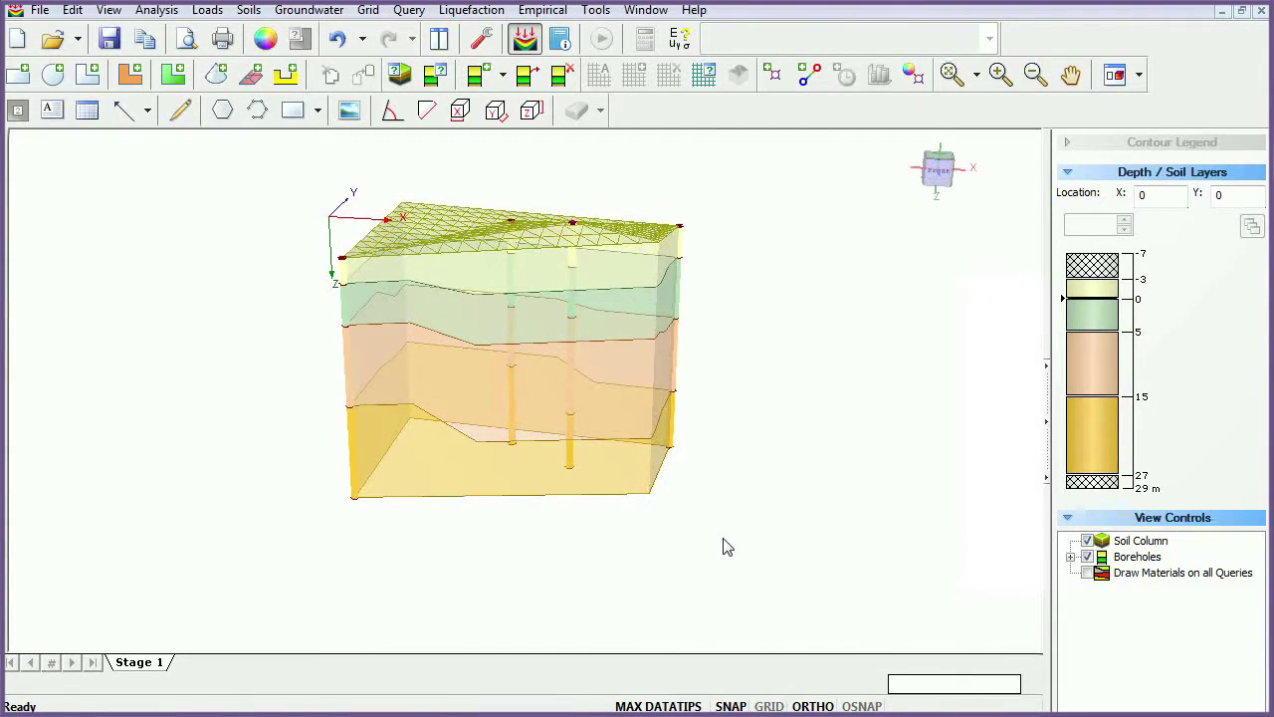
{"action": "double_click", "coordinate": [723, 543]}
{"action": "right_click", "coordinate": [977, 299]}
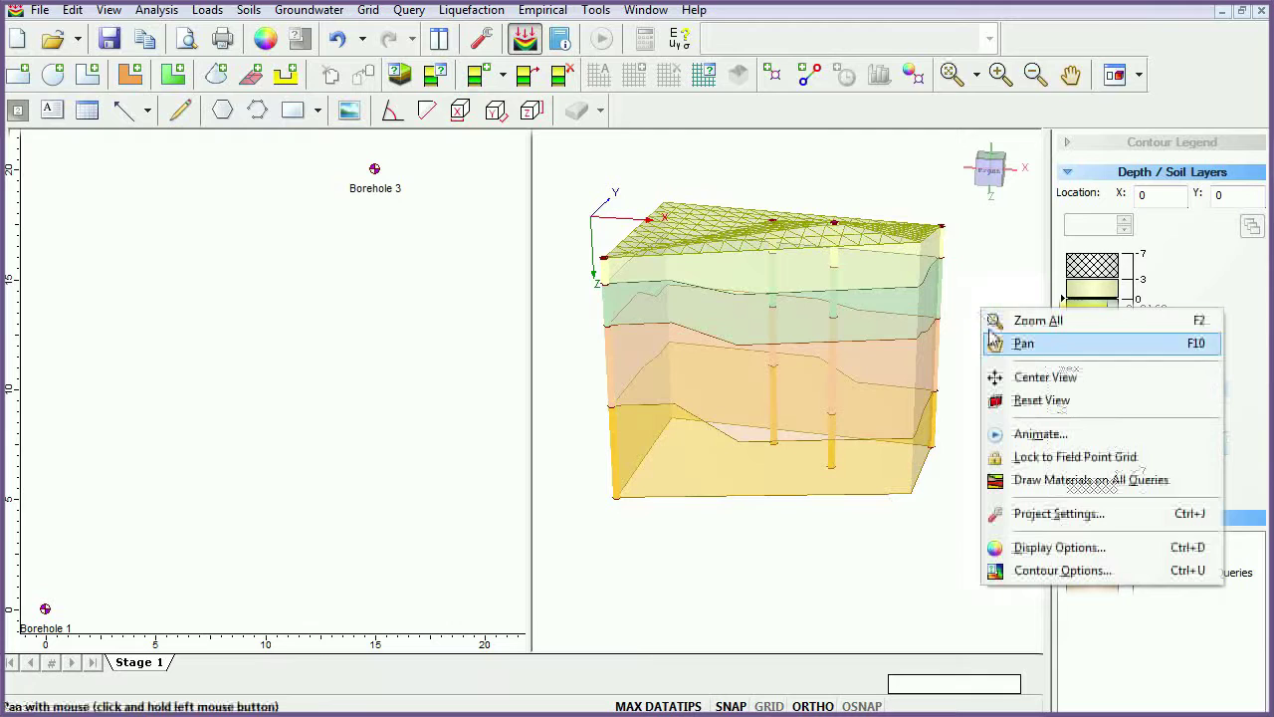
{"action": "left_click", "coordinate": [1025, 401]}
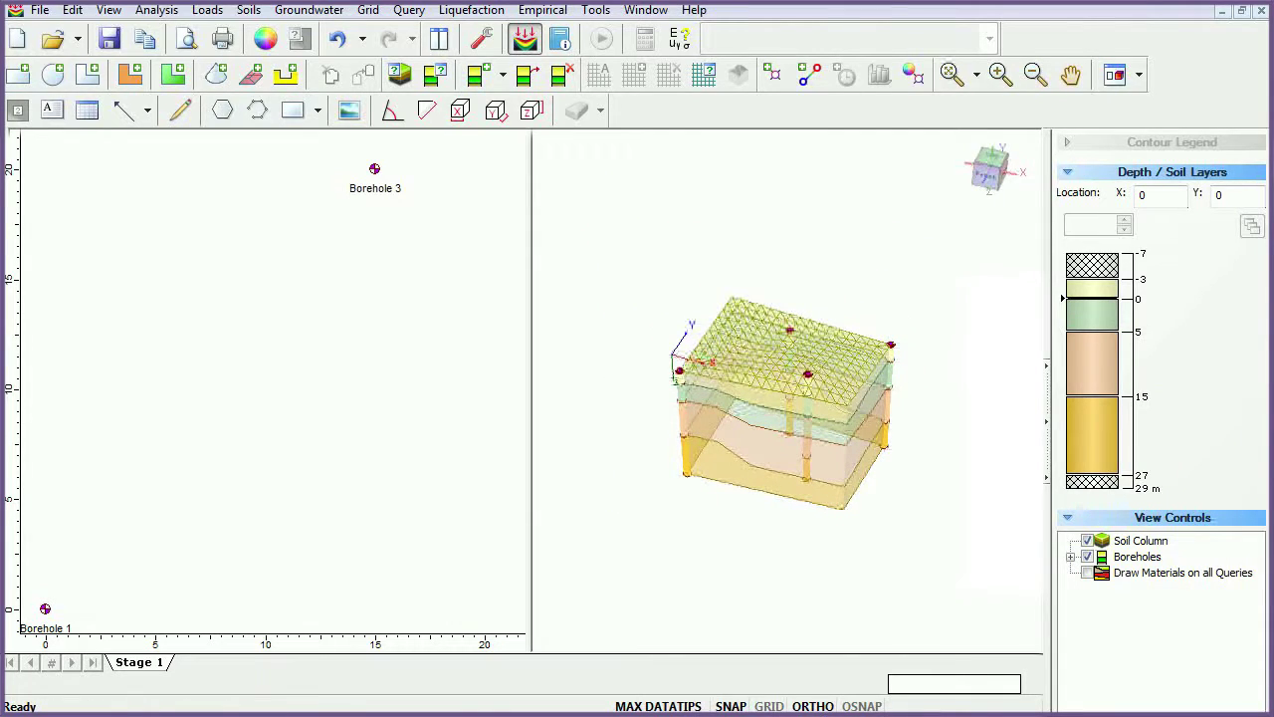
- Place a 5 m radius, 10 kPa circular load with bottom elevation 4 at (25, 10)
{"action": "left_click", "coordinate": [53, 74]}
{"action": "double_click", "coordinate": [597, 448]}
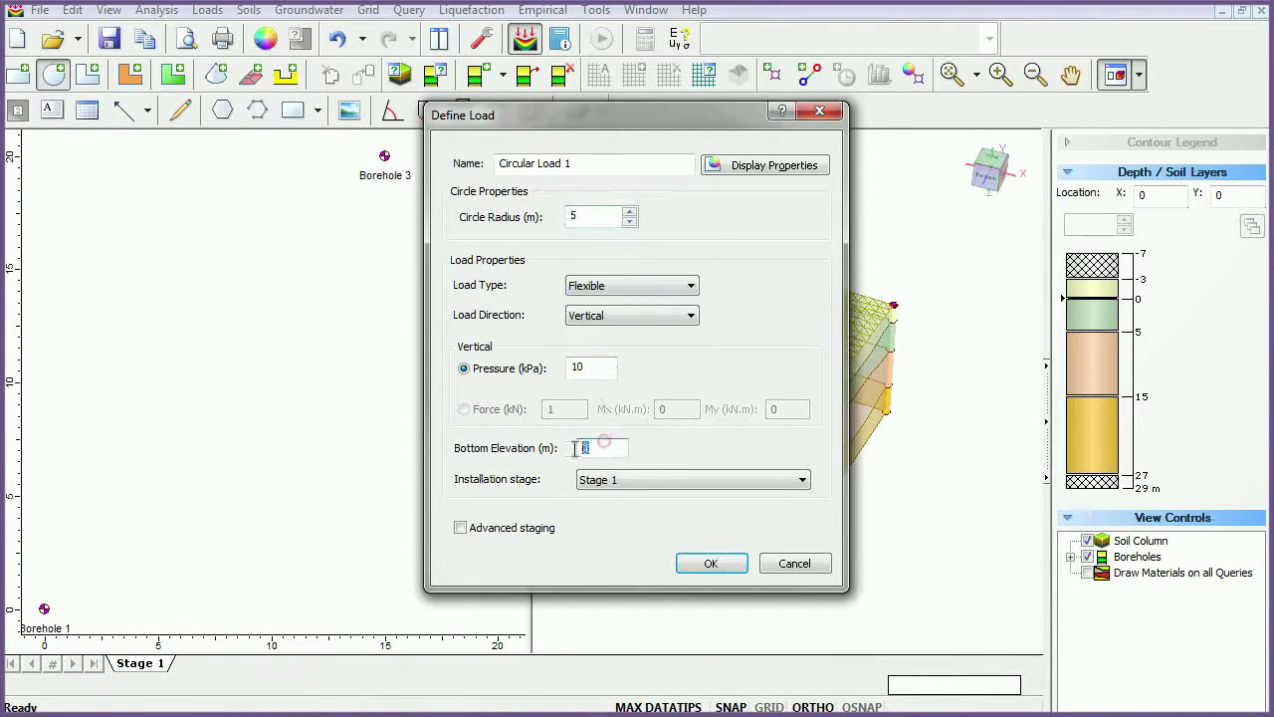
{"action": "type", "text": "4"}
{"action": "left_click", "coordinate": [709, 564]}
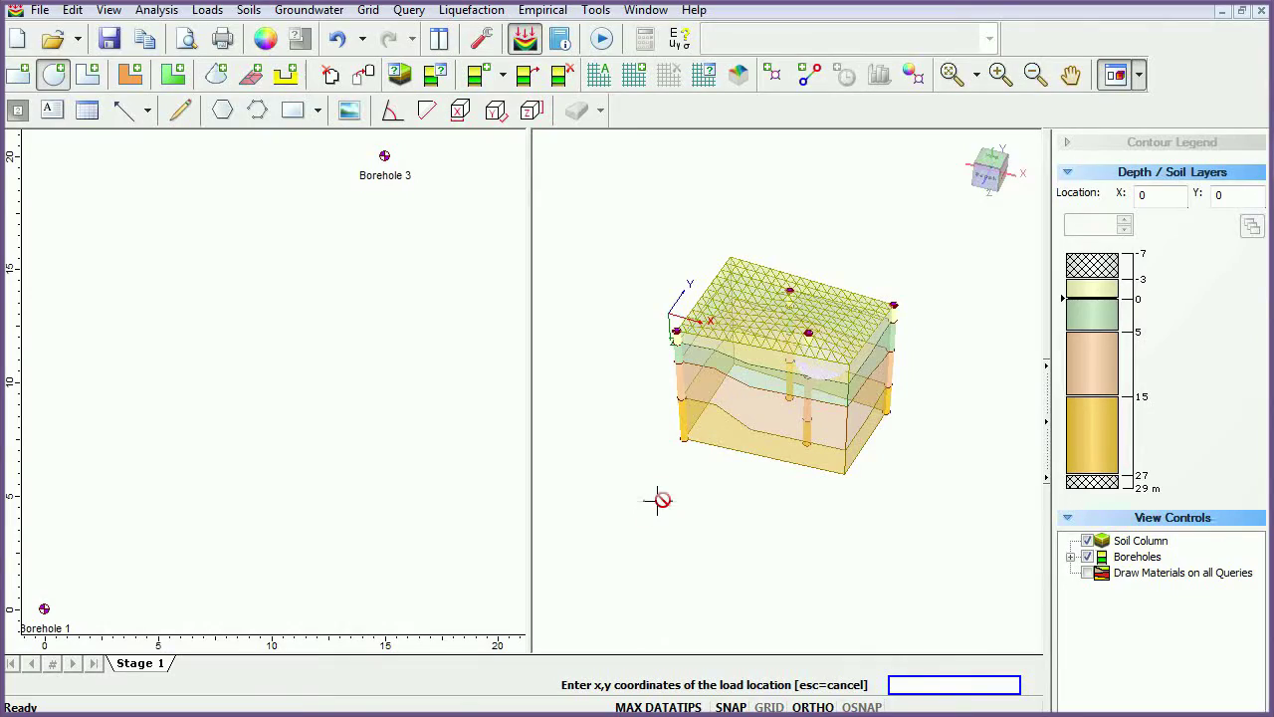
{"action": "type", "text": "25,10"}
{"action": "key", "text": "Return"}
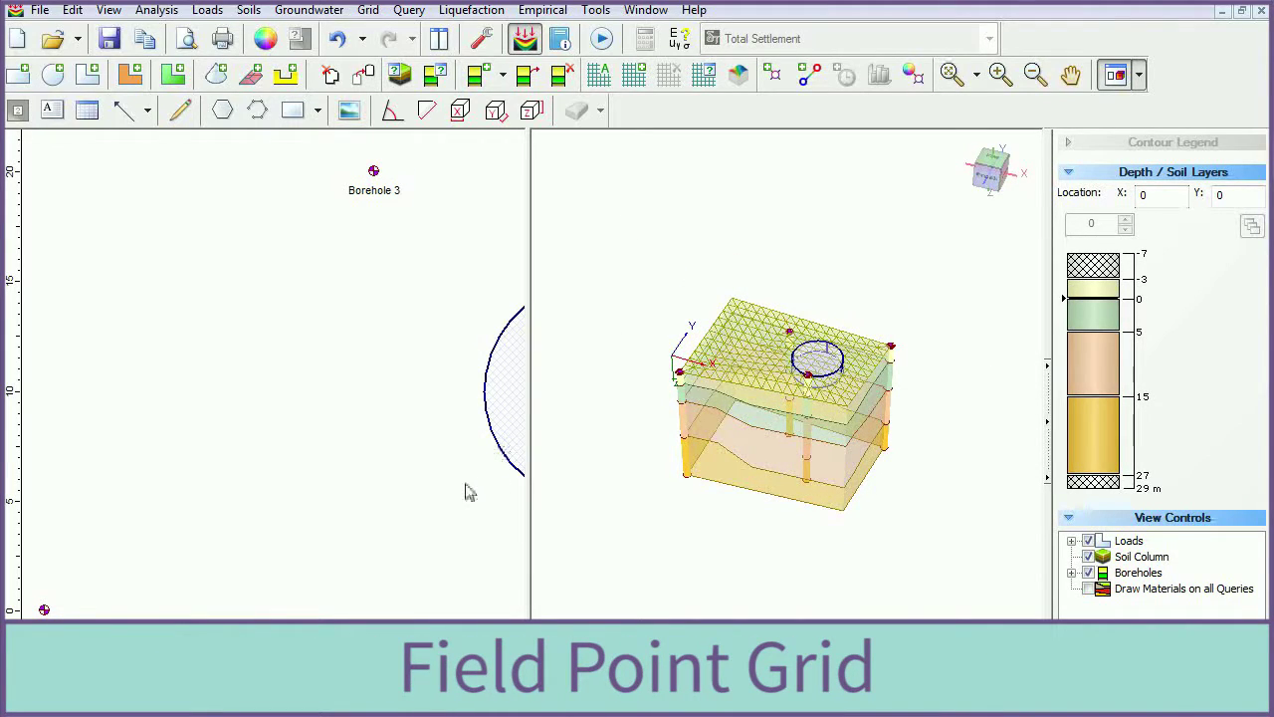
- Fit the boreholes and load in plan view and generate an automatic field point grid
{"action": "scroll", "coordinate": [311, 488], "scroll_direction": "down", "scroll_amount": 5}
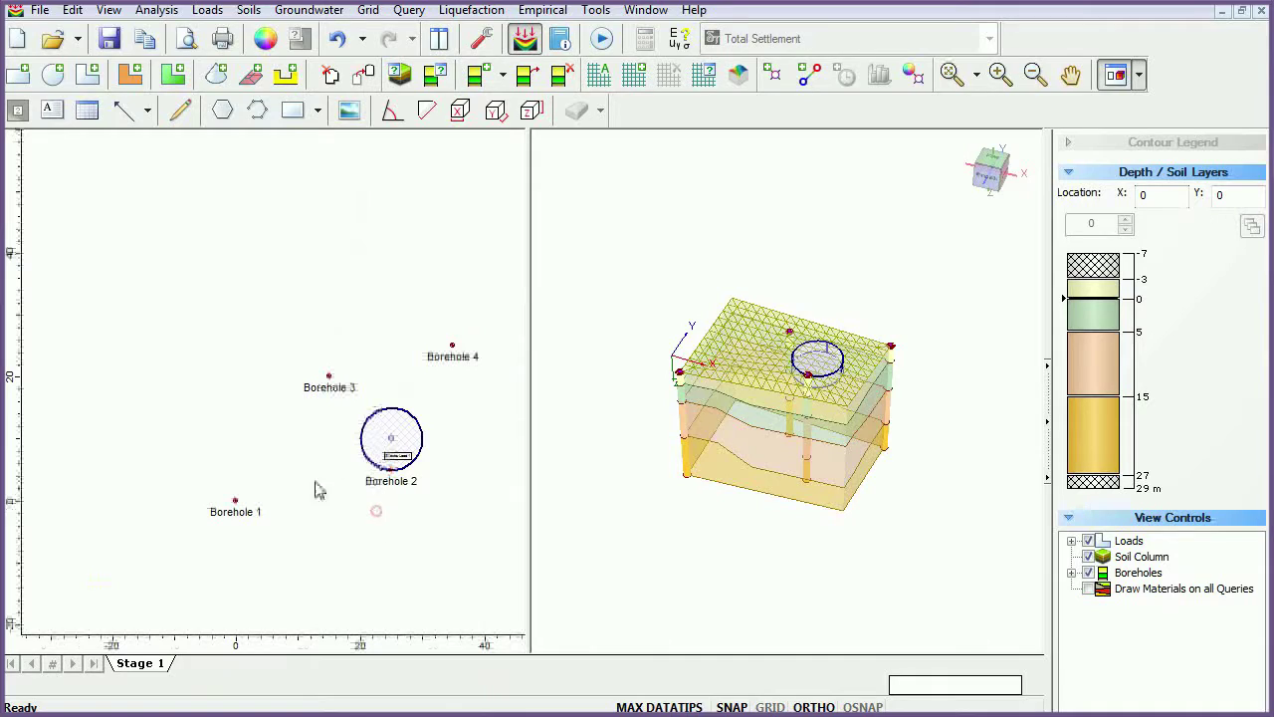
{"action": "middle_click_drag", "start_coordinate": [296, 474], "coordinate": [221, 398]}
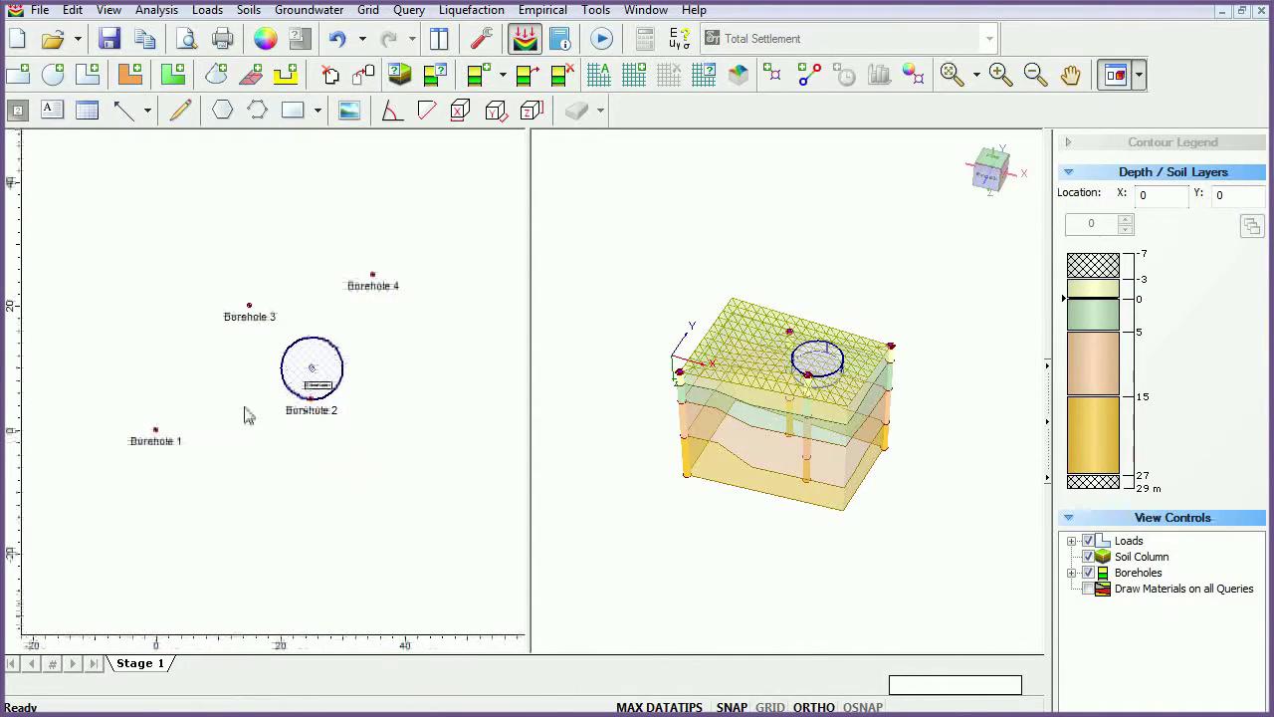
{"action": "key", "text": "F2"}
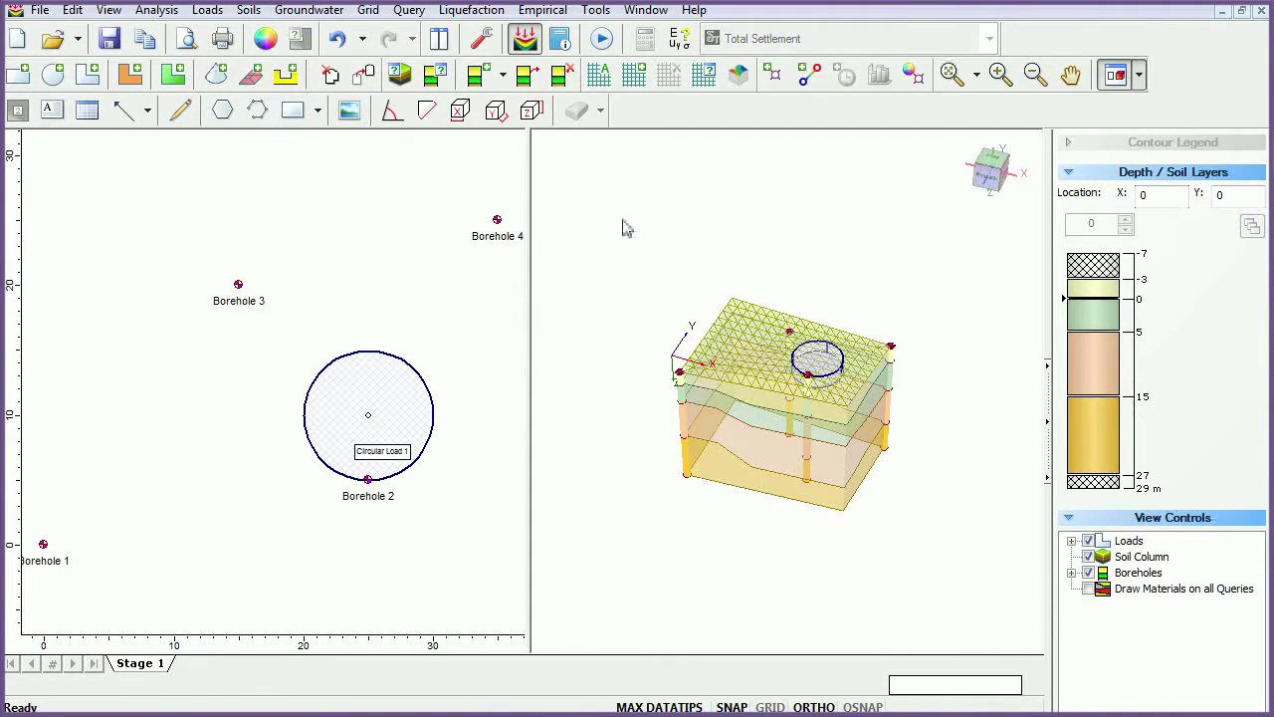
{"action": "left_click", "coordinate": [601, 82]}
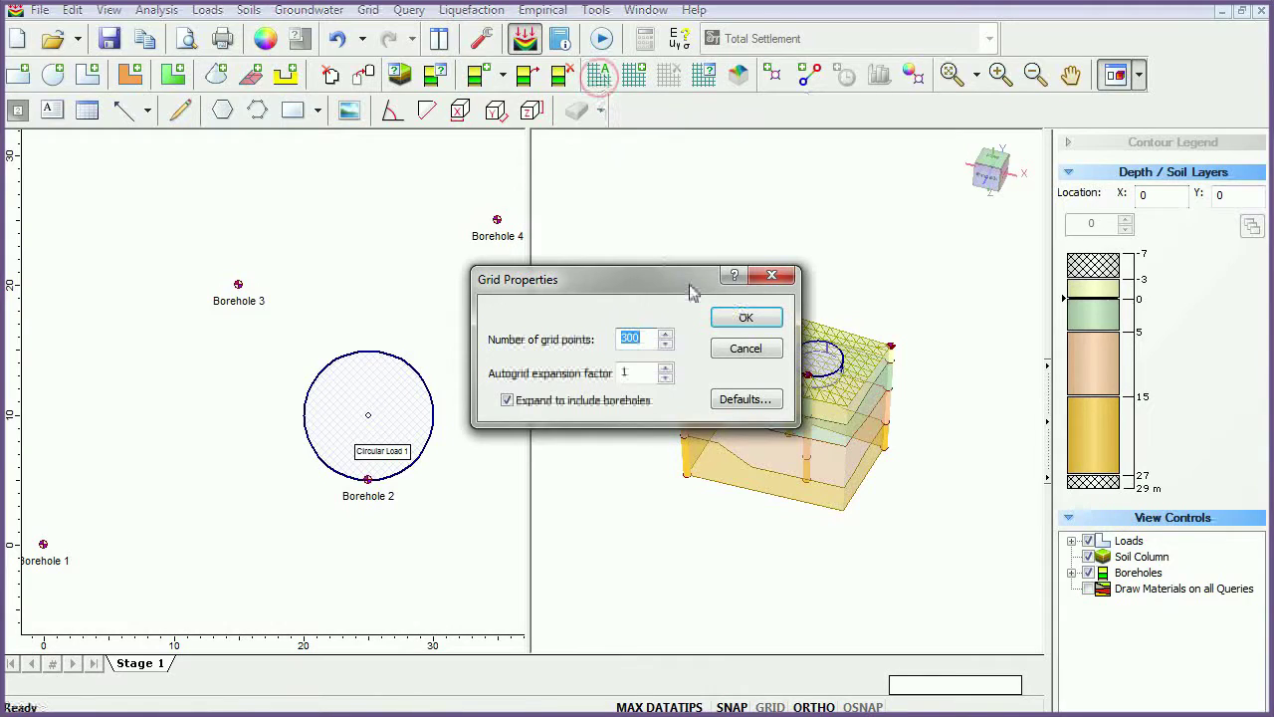
{"action": "left_click", "coordinate": [746, 318]}
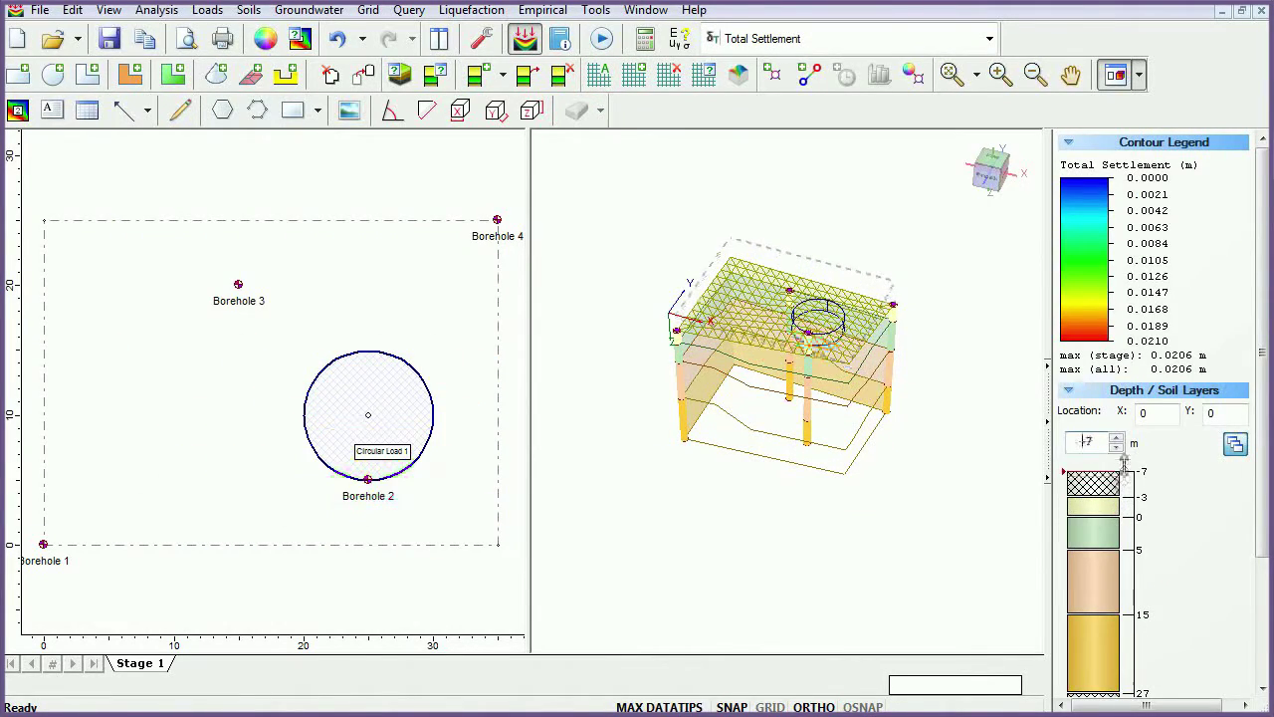
- Set the contour depth to 0 and hide the field point grid contours
{"action": "left_click_drag", "start_coordinate": [1124, 466], "coordinate": [1123, 517]}
{"action": "left_click_drag", "start_coordinate": [1260, 362], "coordinate": [1260, 488]}
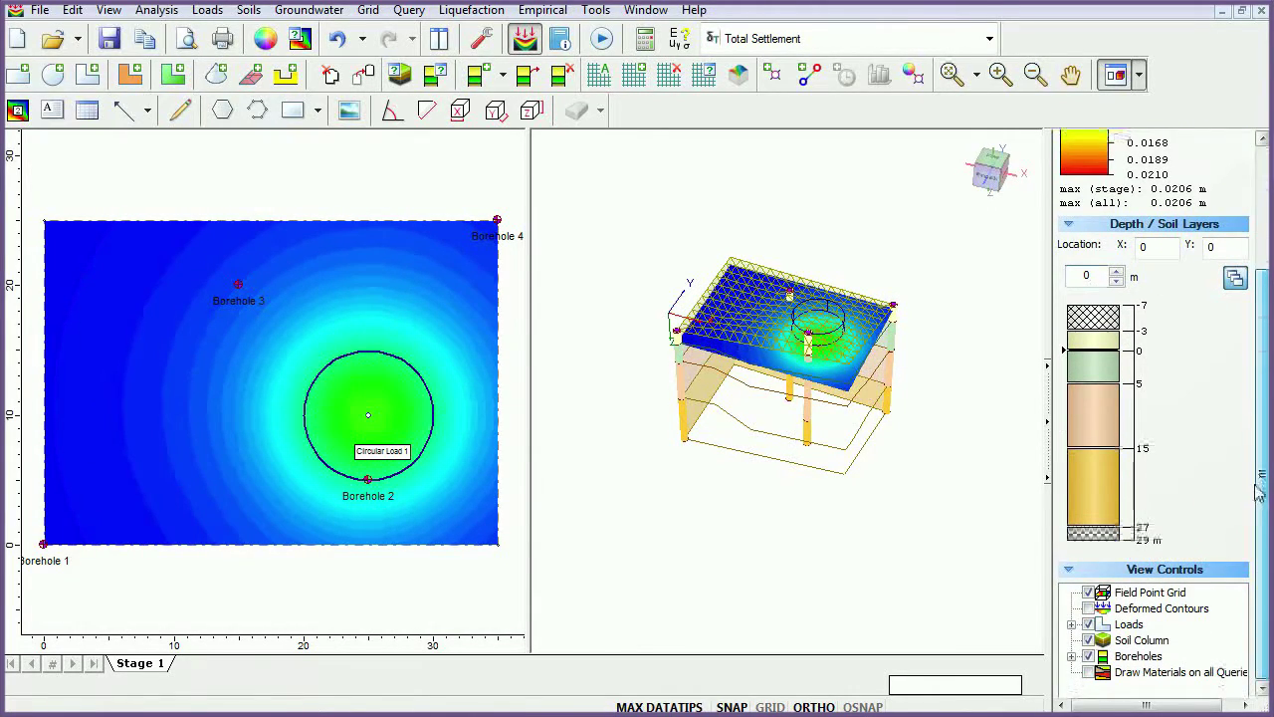
{"action": "left_click", "coordinate": [1088, 593]}
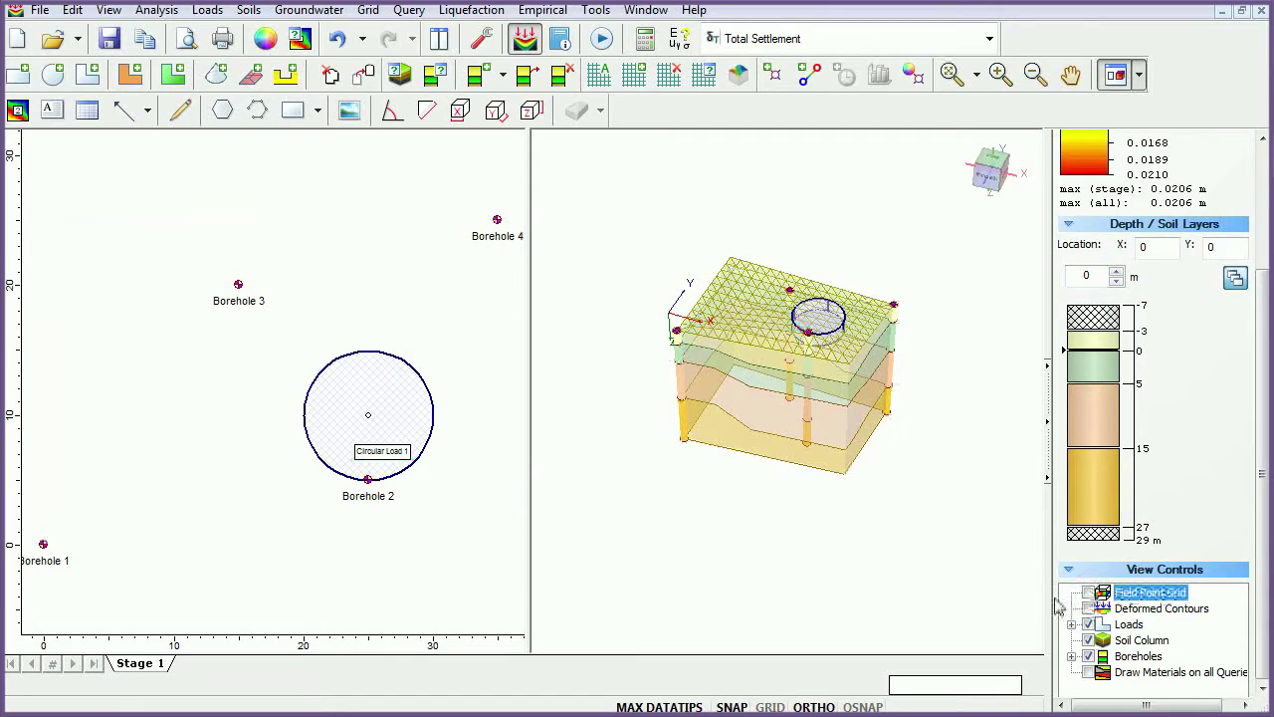
- Drape the total settlement contours over the sloping ground surface using non-horizontal field points
{"action": "left_click", "coordinate": [738, 78]}
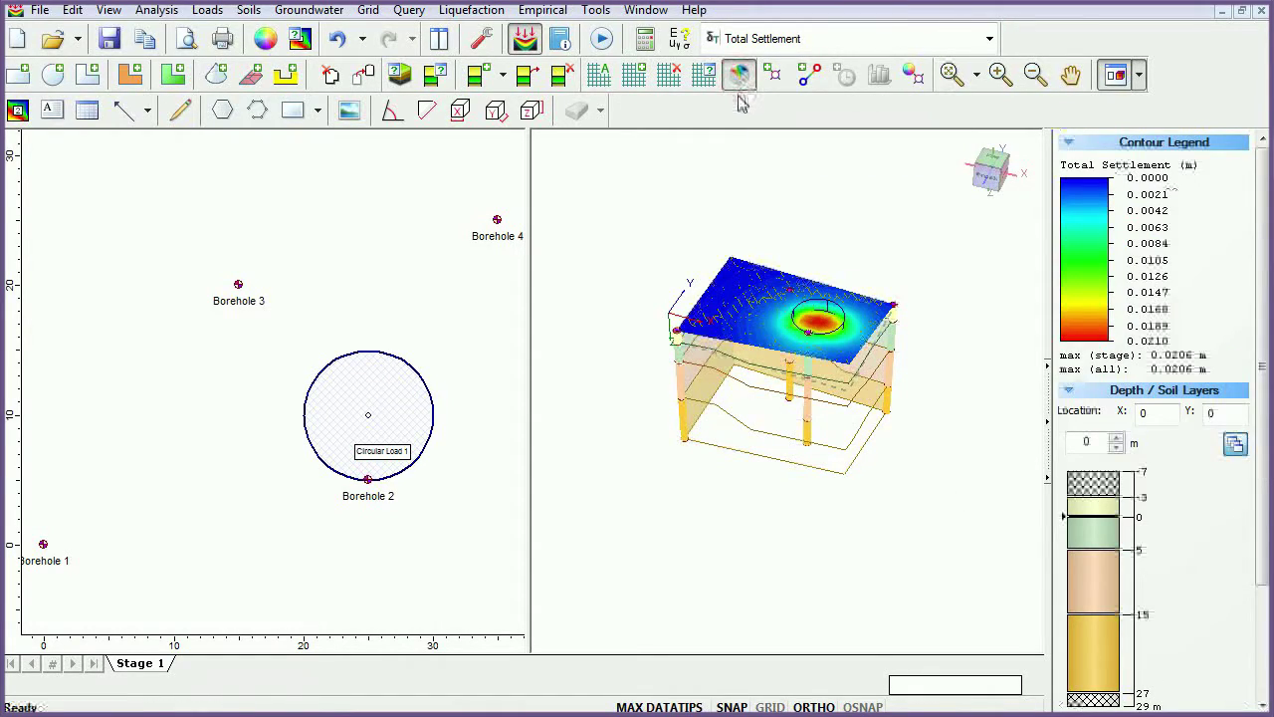